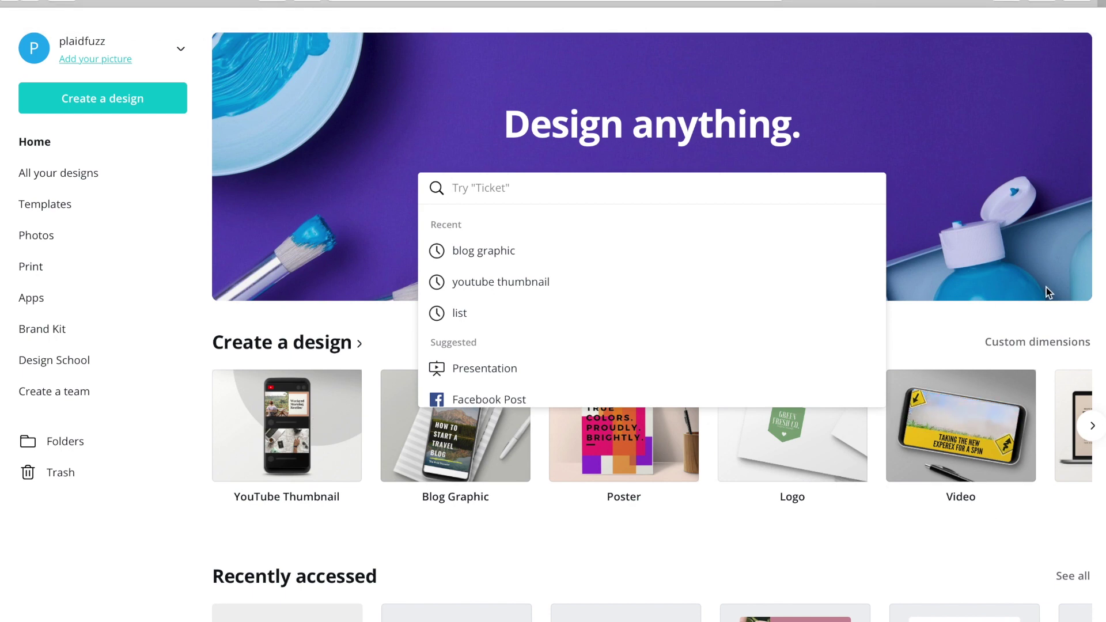
Step: Create a new design with custom dimensions of 4 in wide by 6 in high
left_click(1049, 351)
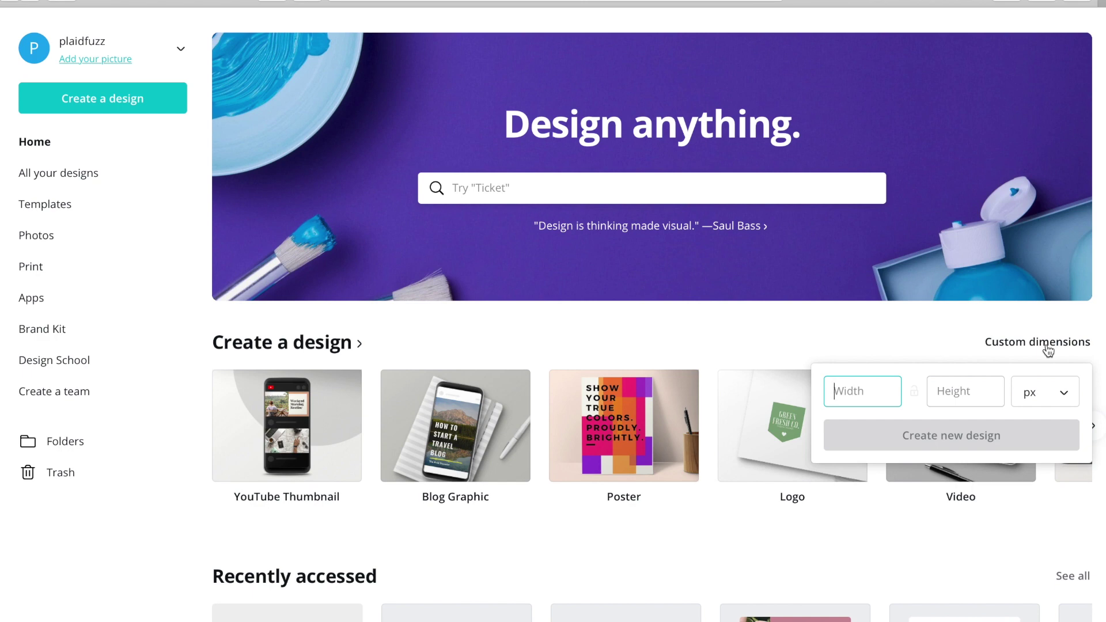
left_click(1048, 392)
left_click(1047, 423)
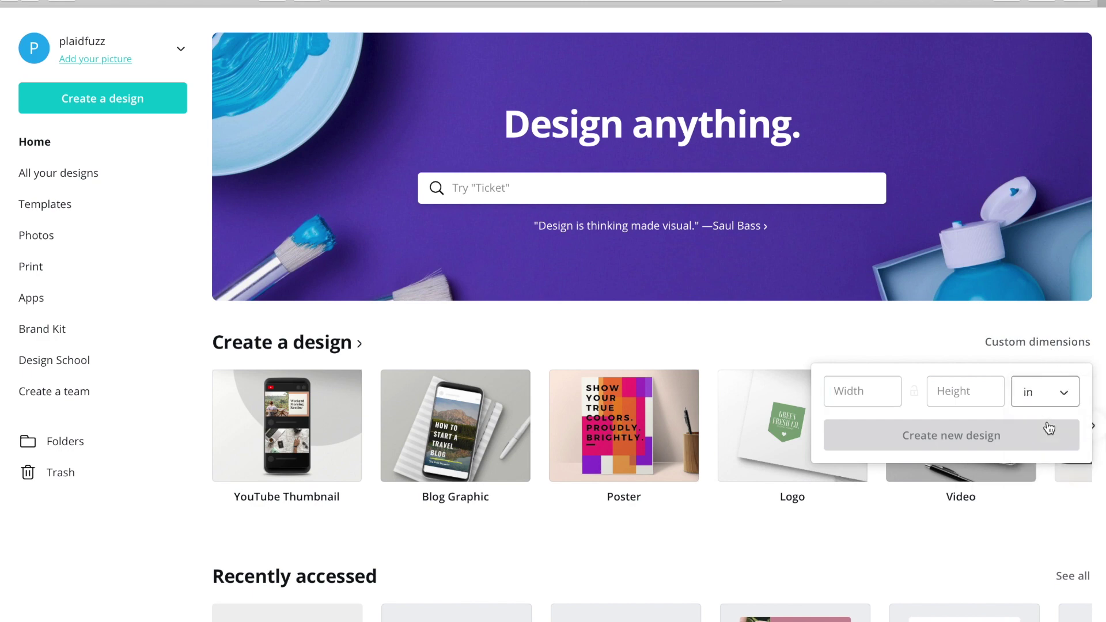
left_click(872, 389)
type("4.")
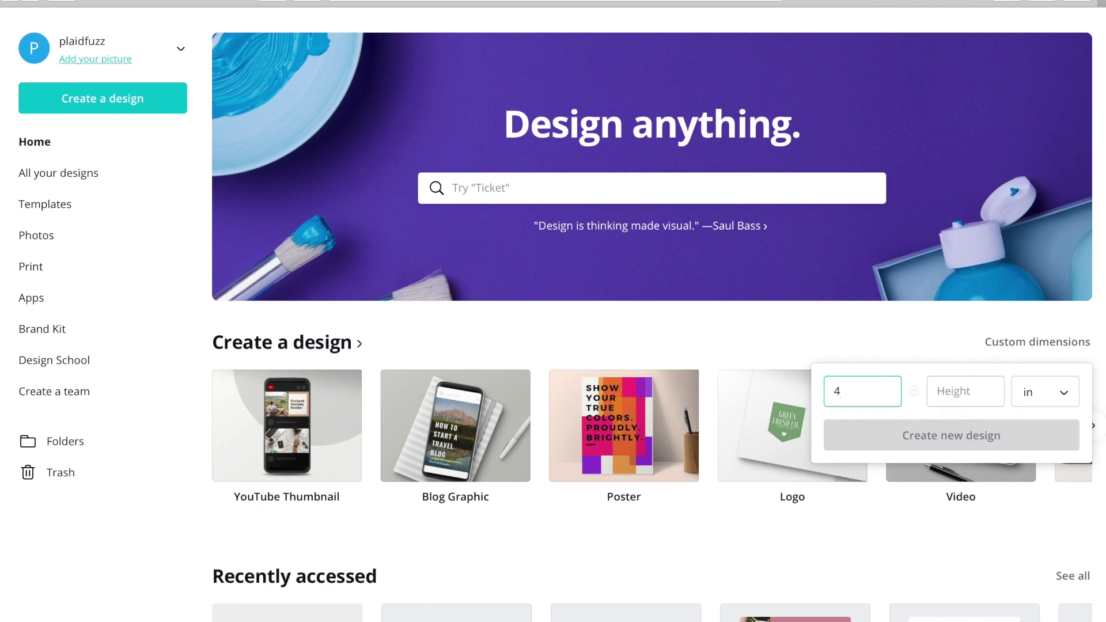
left_click(965, 391)
type("6")
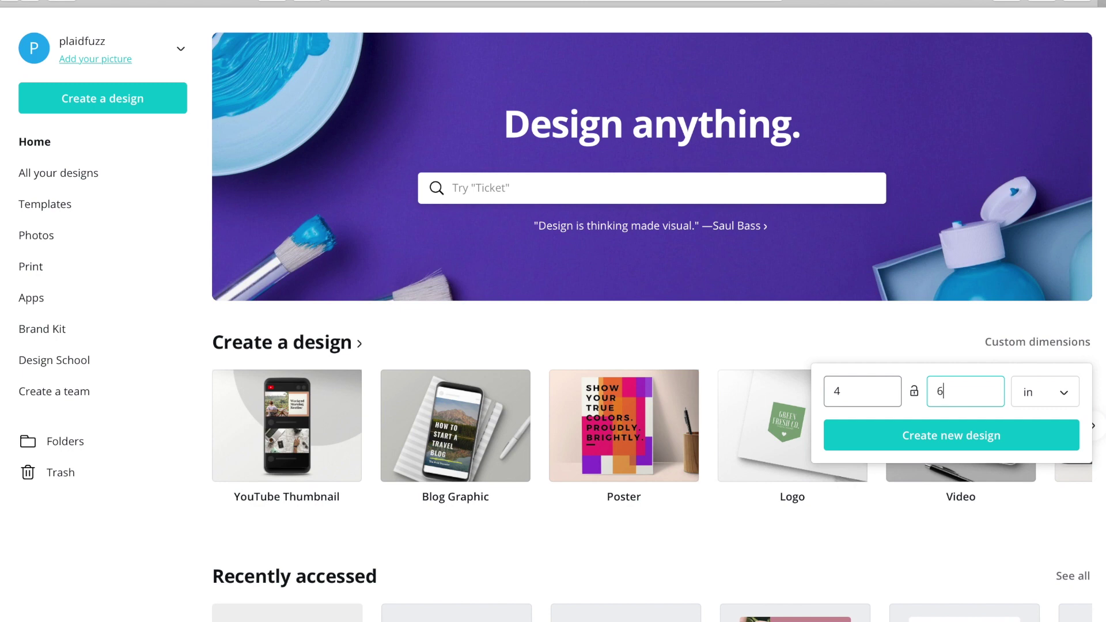
left_click(869, 436)
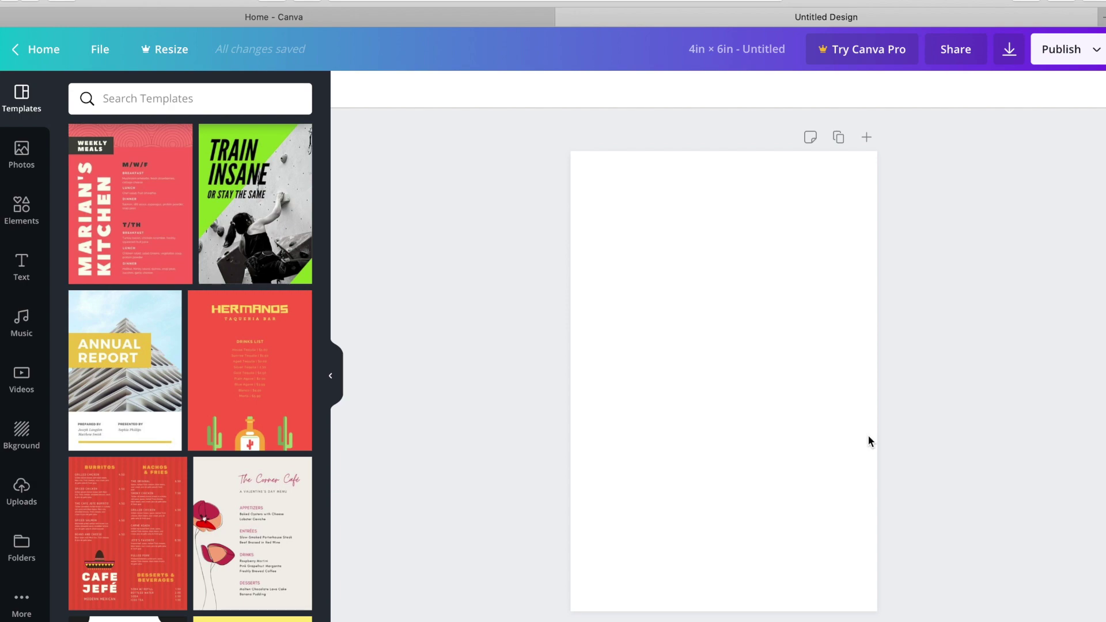
scroll(265, 536, "down", 15)
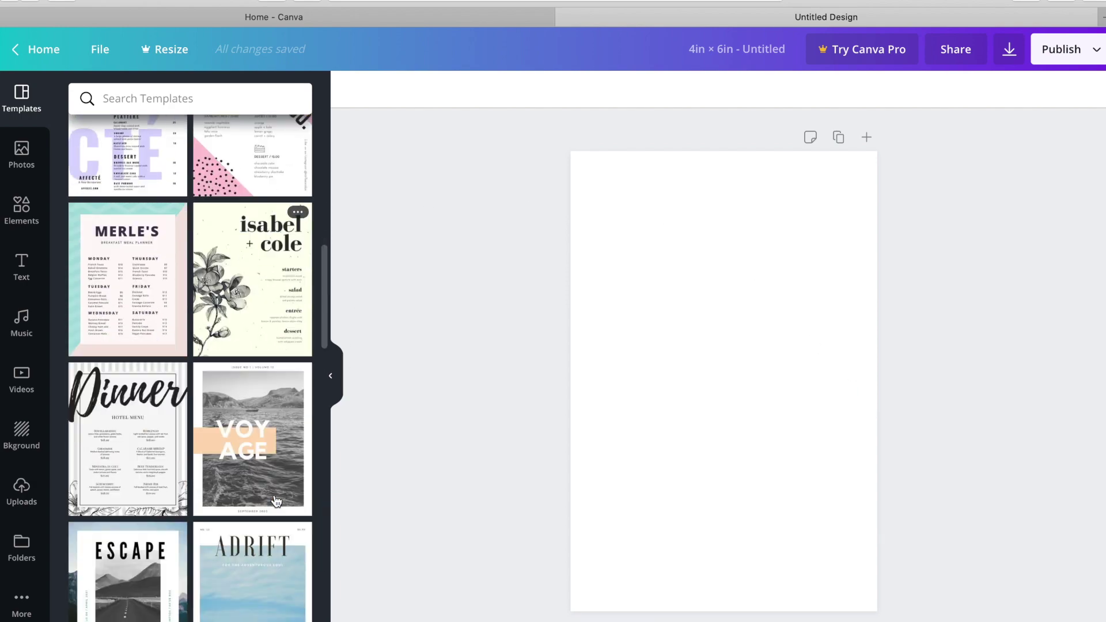
scroll(277, 502, "down", 15)
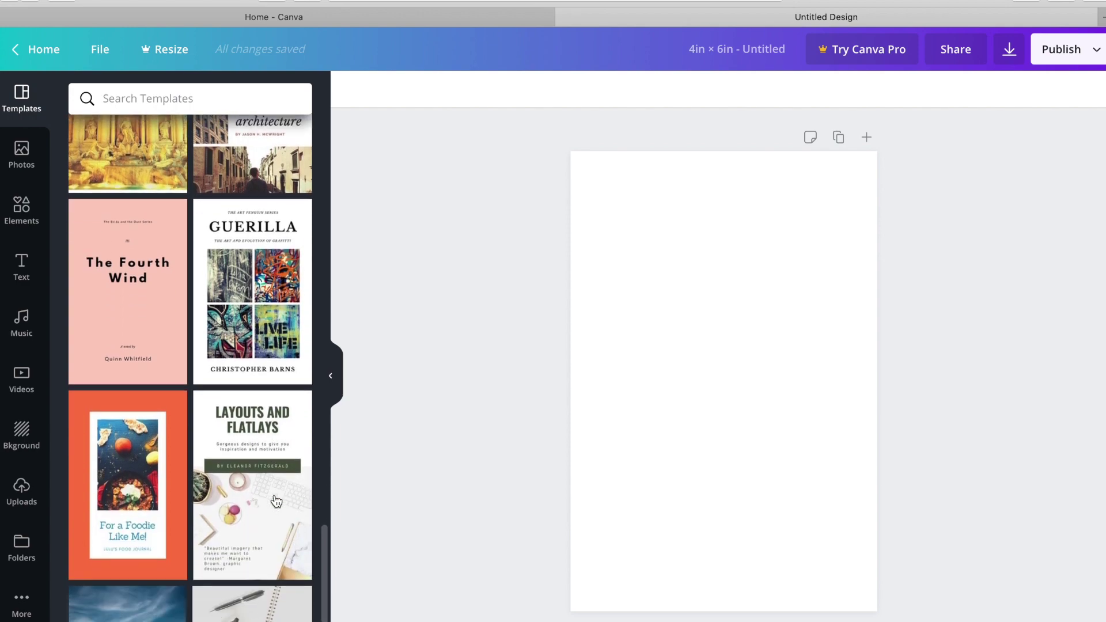
scroll(277, 502, "up", 20)
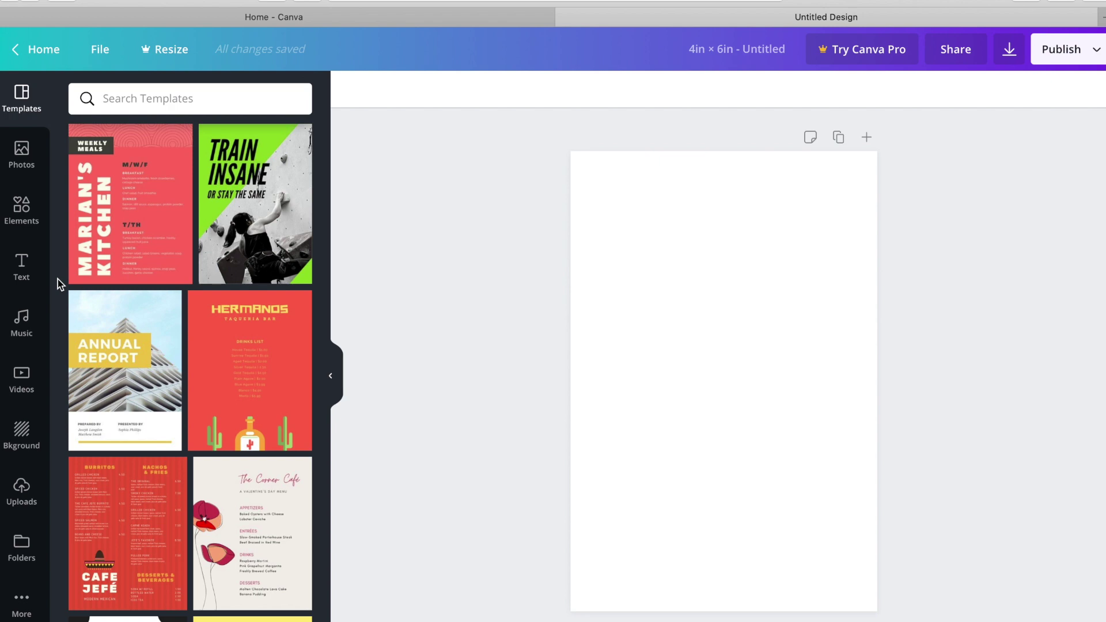
Step: Find the Organic Rainbows collection among the elements and display all of its illustrations
left_click(21, 212)
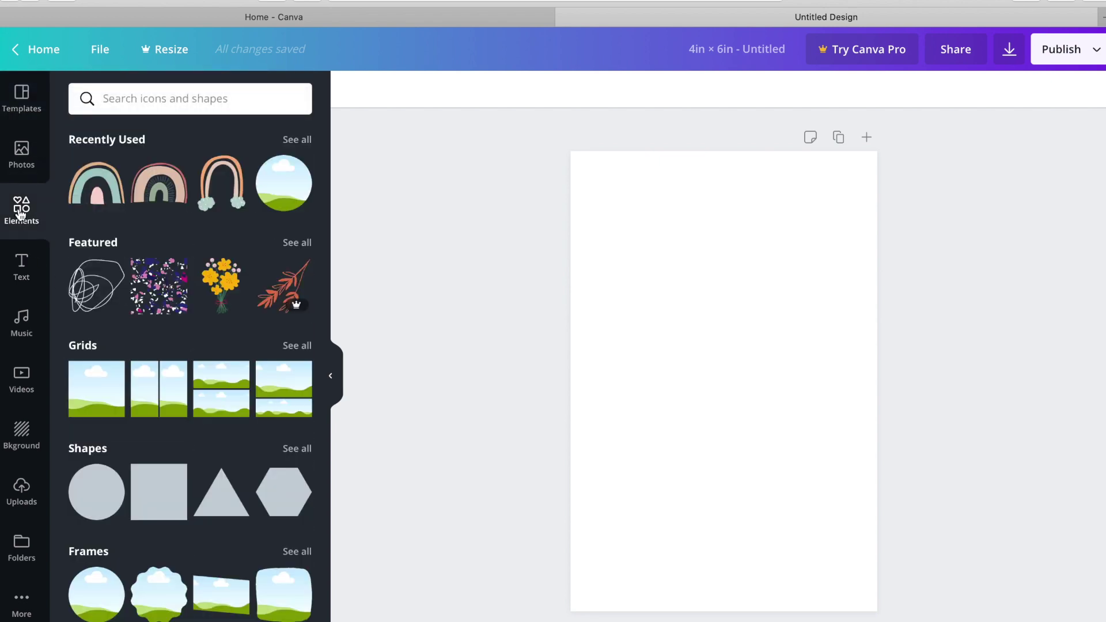
scroll(240, 323, "down", 5)
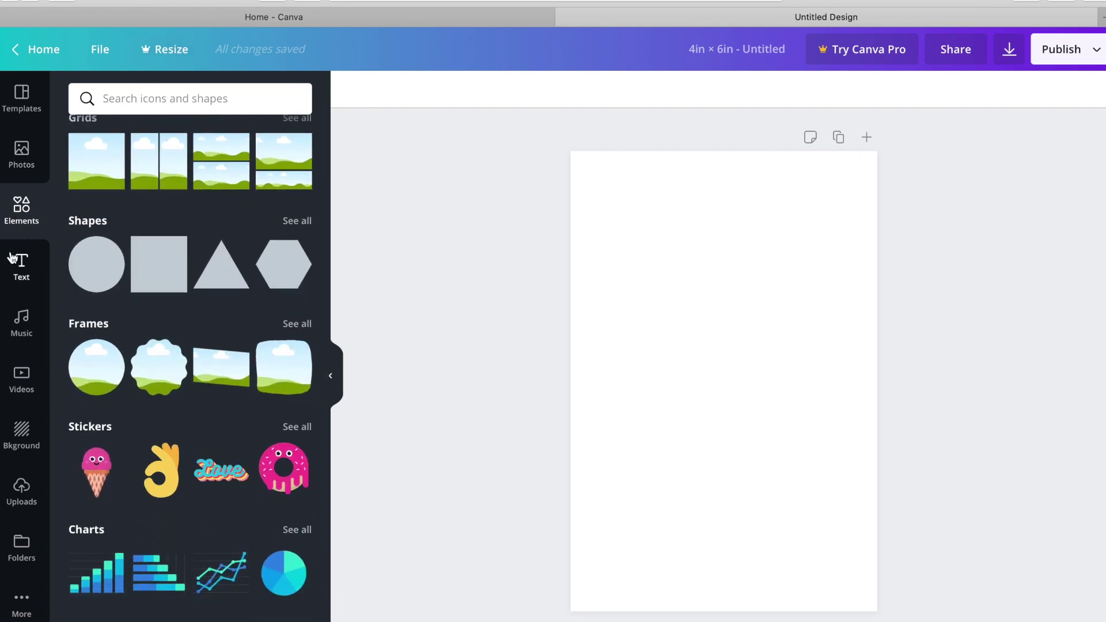
scroll(273, 539, "down", 20)
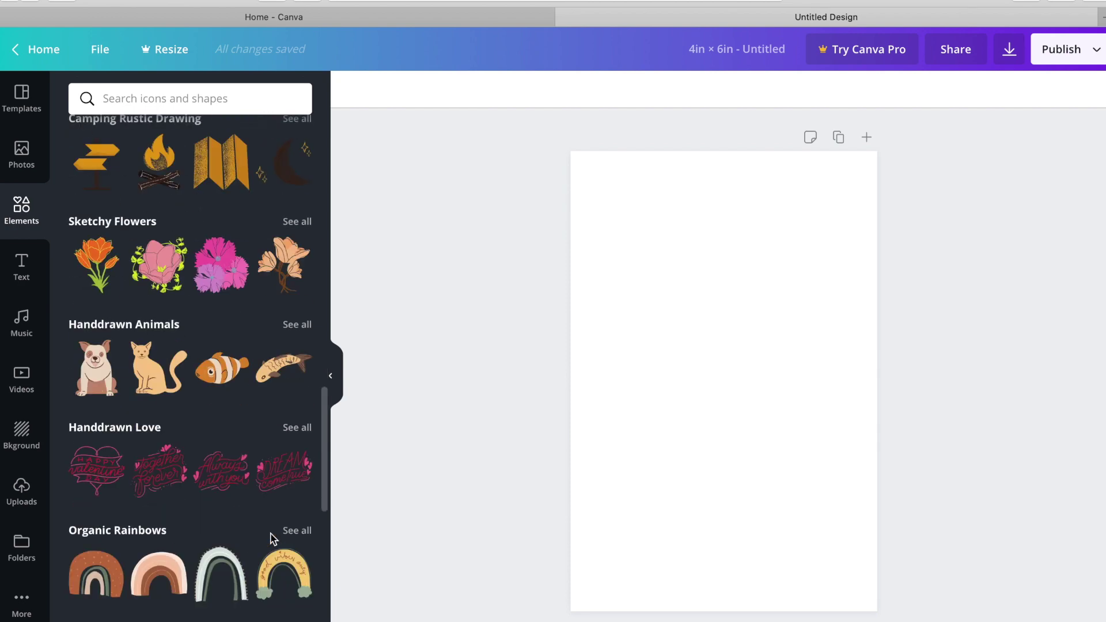
mouse_move(273, 539)
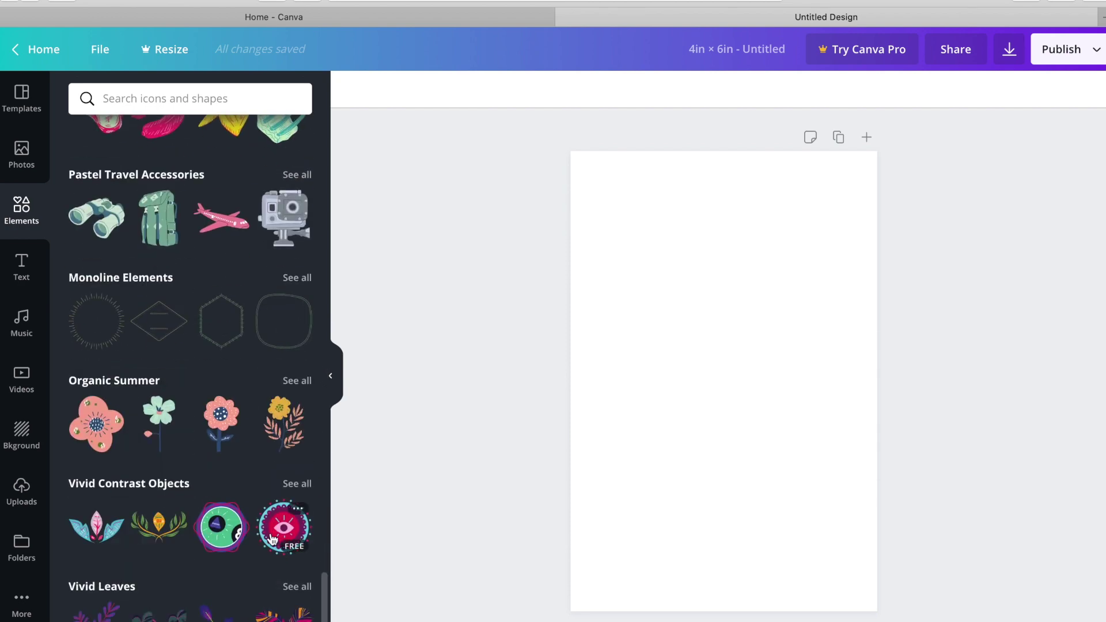
scroll(273, 538, "up", 20)
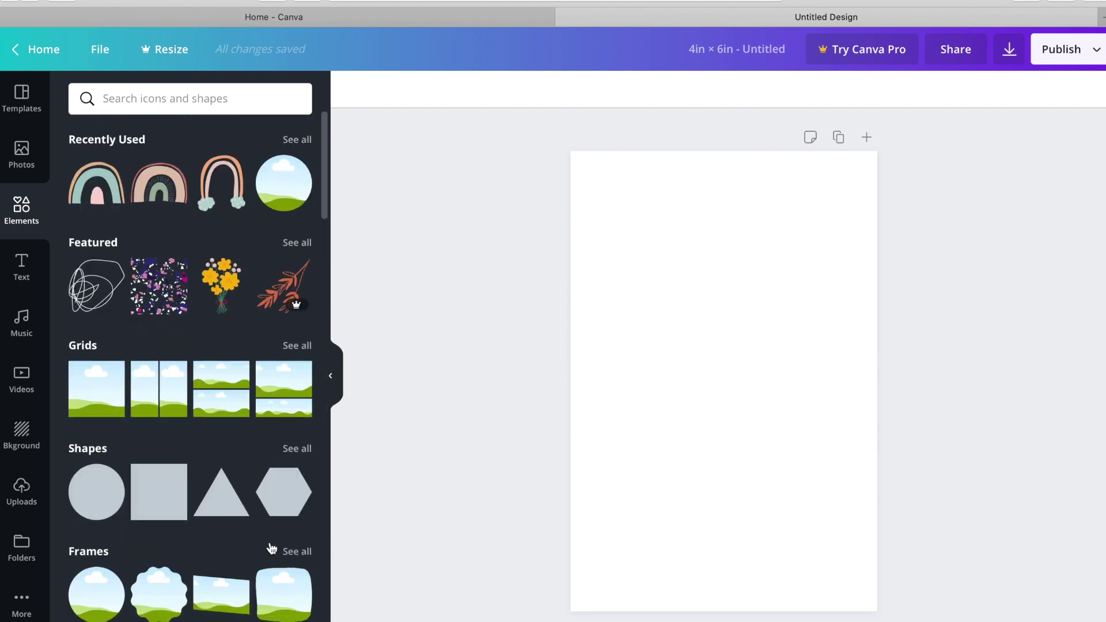
scroll(270, 547, "down", 6)
scroll(271, 548, "down", 8)
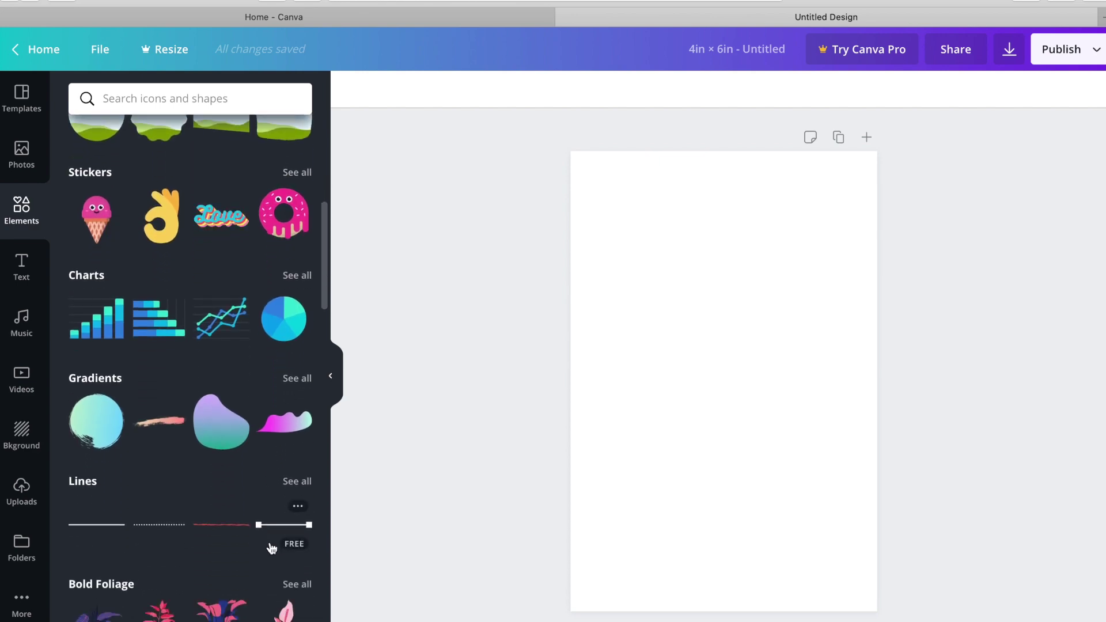
scroll(273, 548, "down", 10)
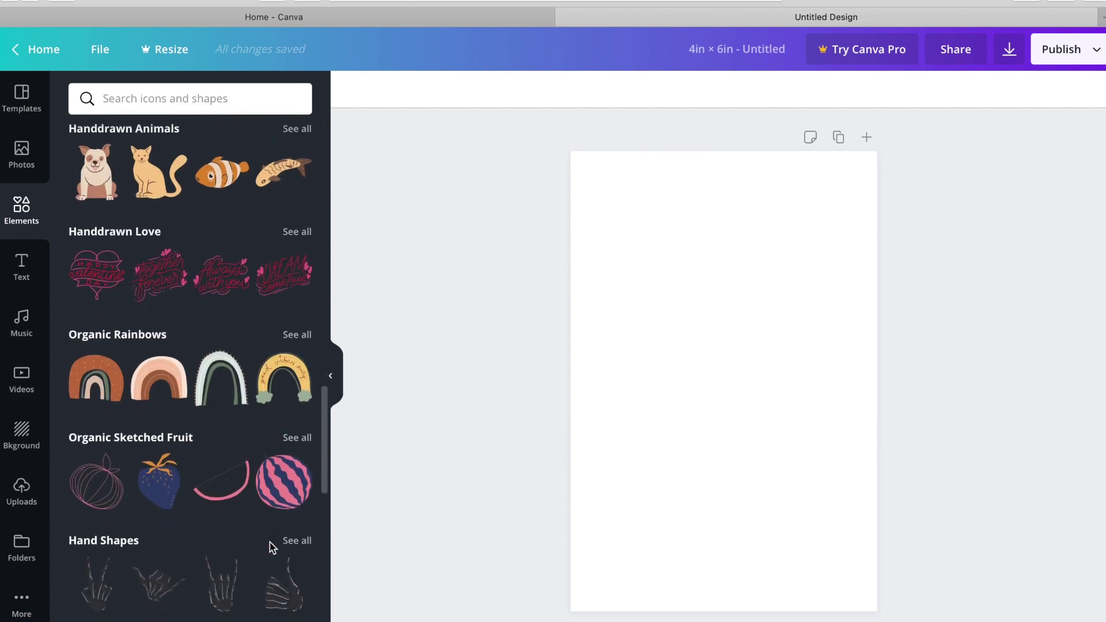
left_click(297, 336)
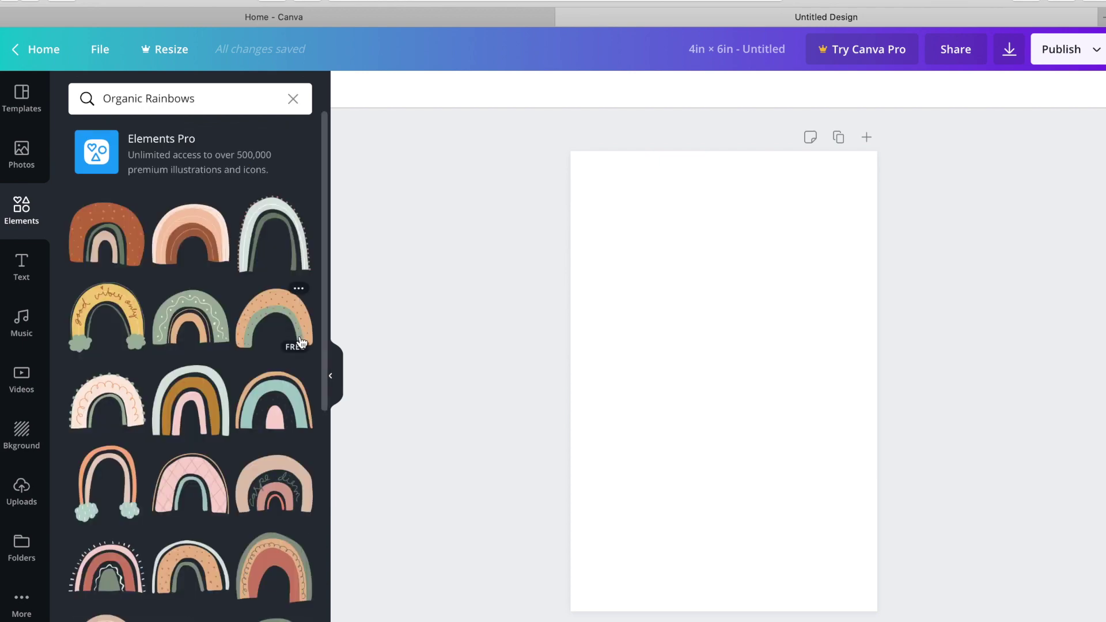
Step: Look through the Organic Rainbows illustrations for one that suits the blank page
scroll(230, 415, "down", 10)
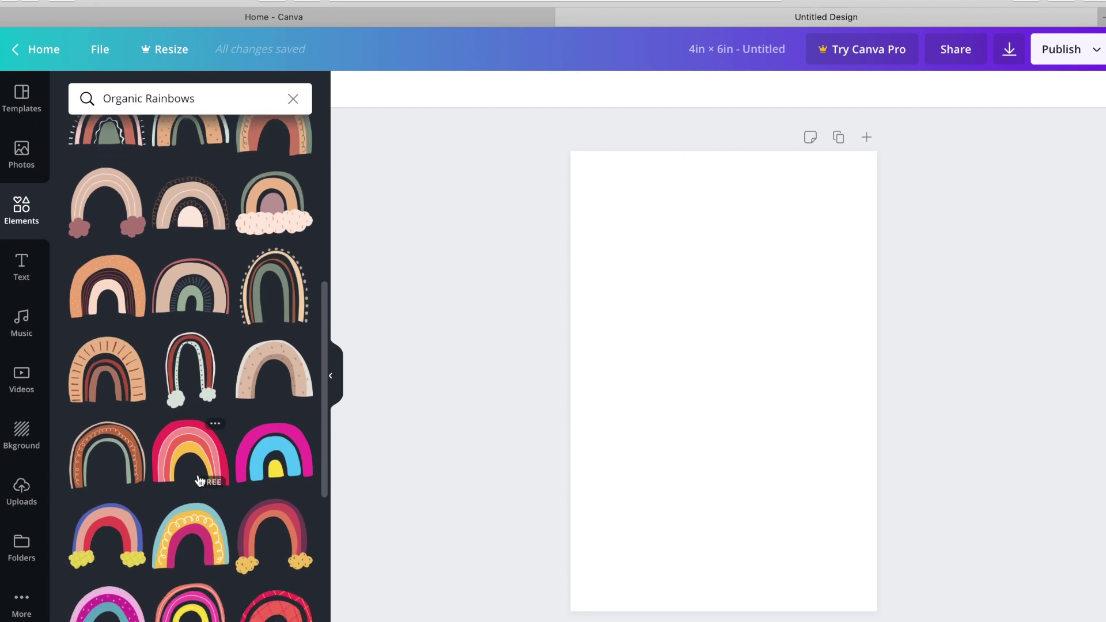
scroll(200, 482, "up", 5)
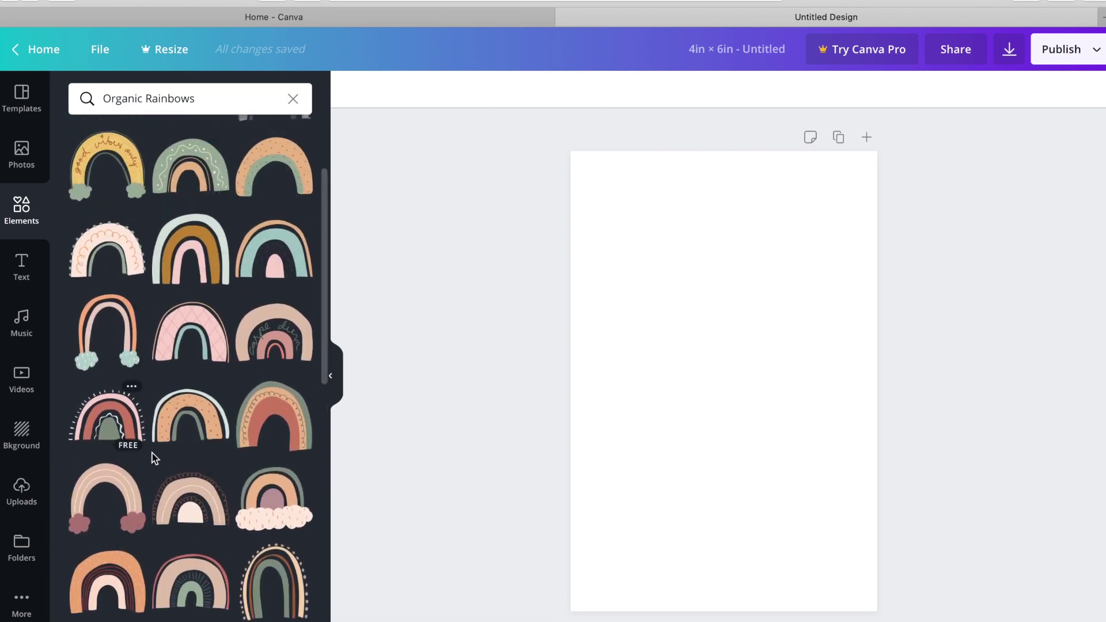
scroll(191, 429, "down", 5)
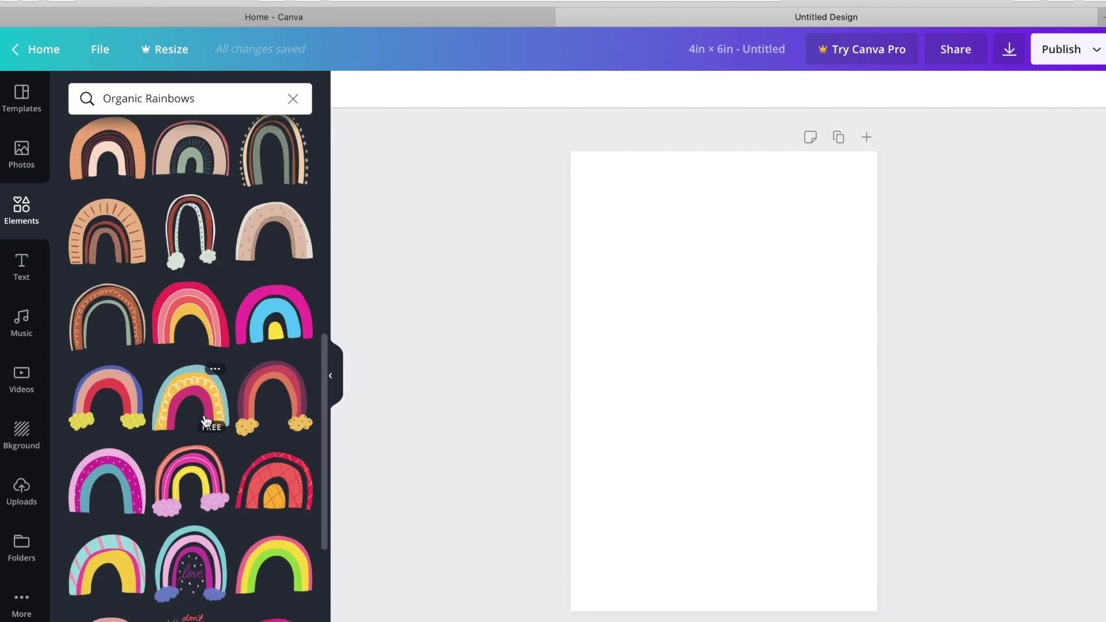
scroll(204, 461, "down", 2)
scroll(202, 484, "down", 3)
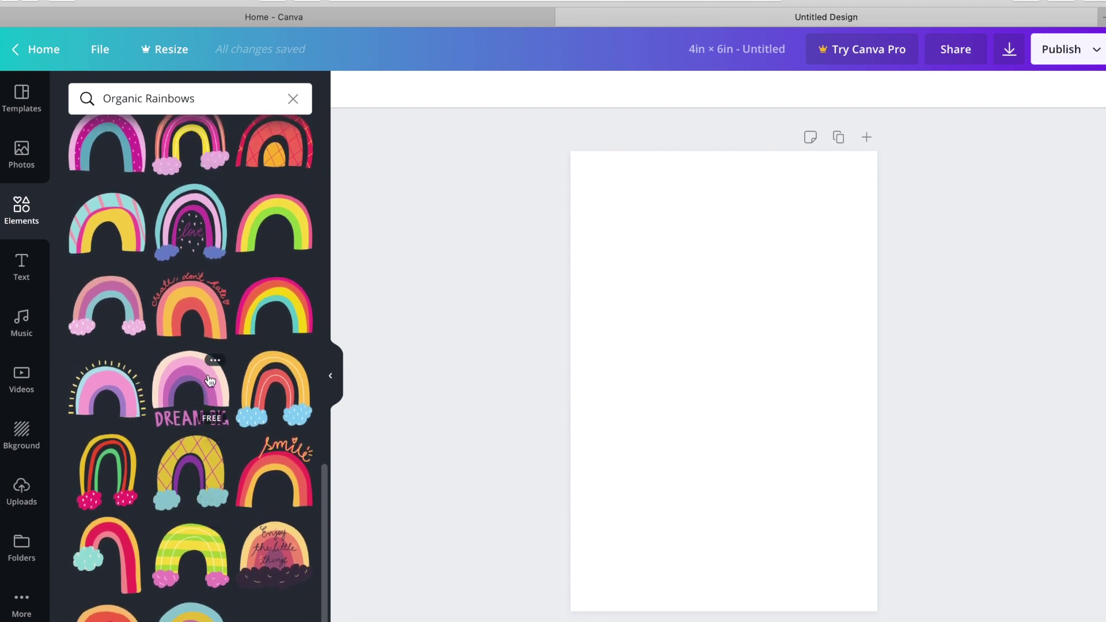
scroll(202, 431, "up", 2)
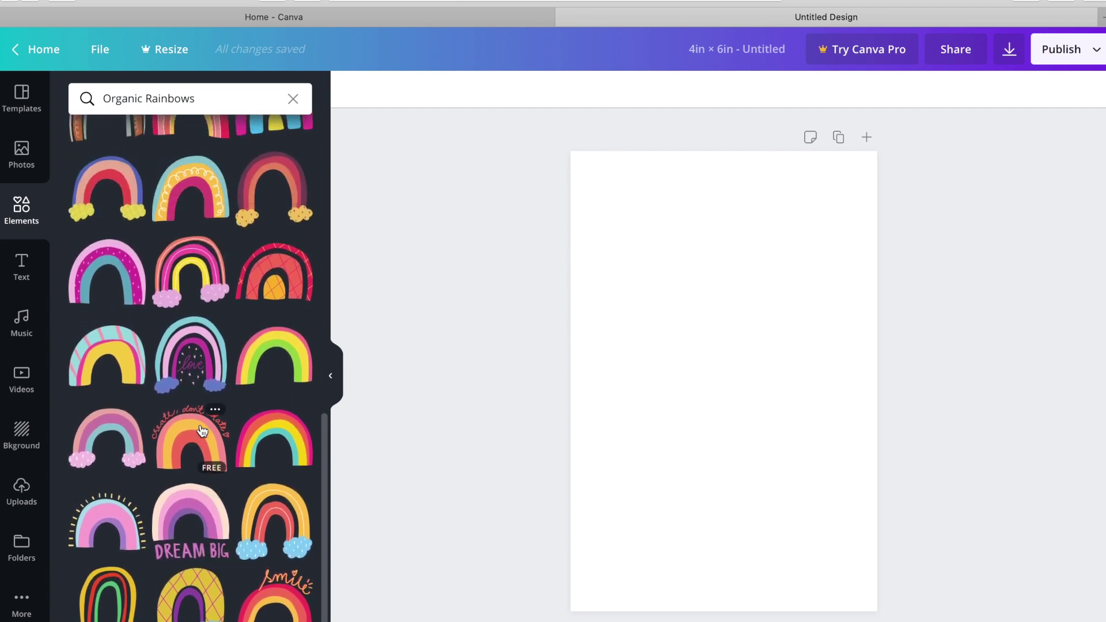
scroll(202, 431, "up", 4)
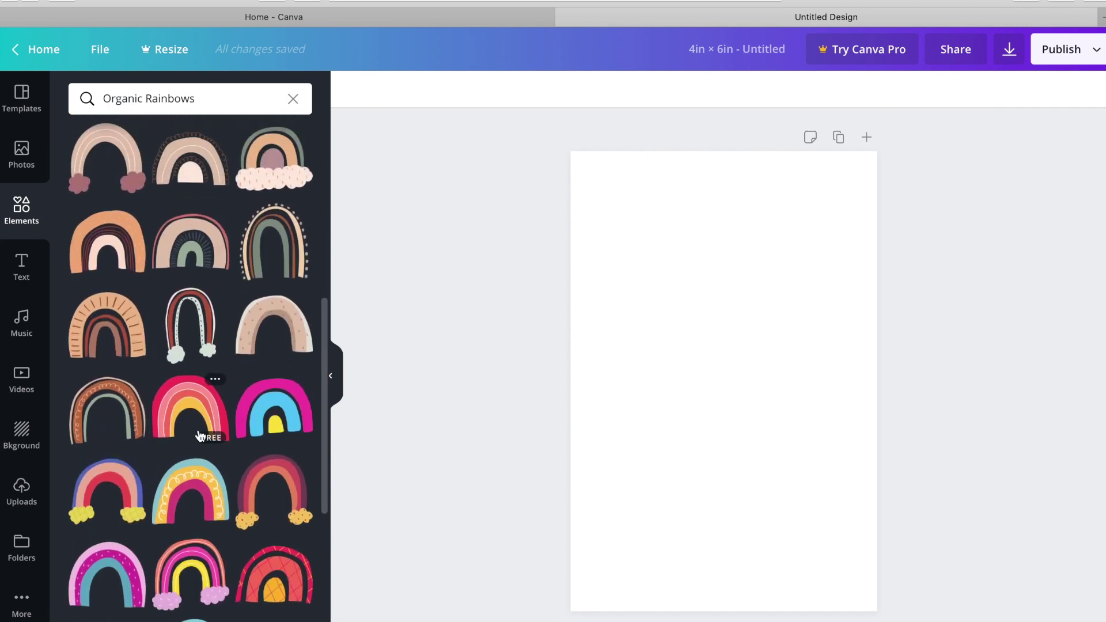
scroll(199, 435, "up", 2)
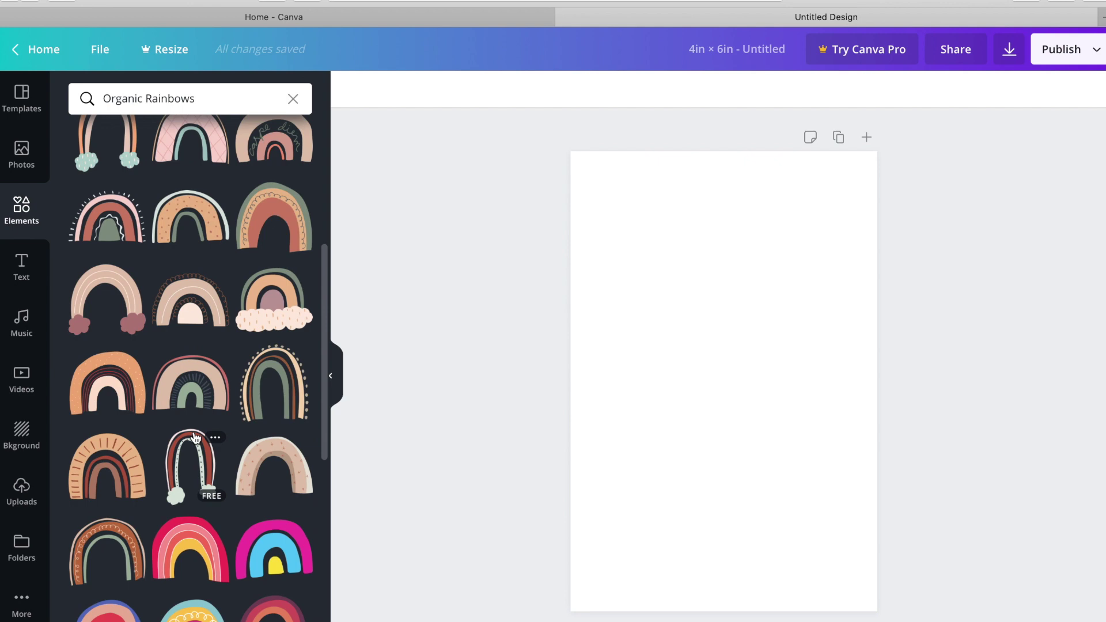
Step: Try the cloud-based, the pink-and-red rayed and the dotted rust-brown rainbows on the page, deleting each one
left_click_drag(275, 304, 659, 442)
left_click_drag(726, 445, 715, 431)
key("Delete")
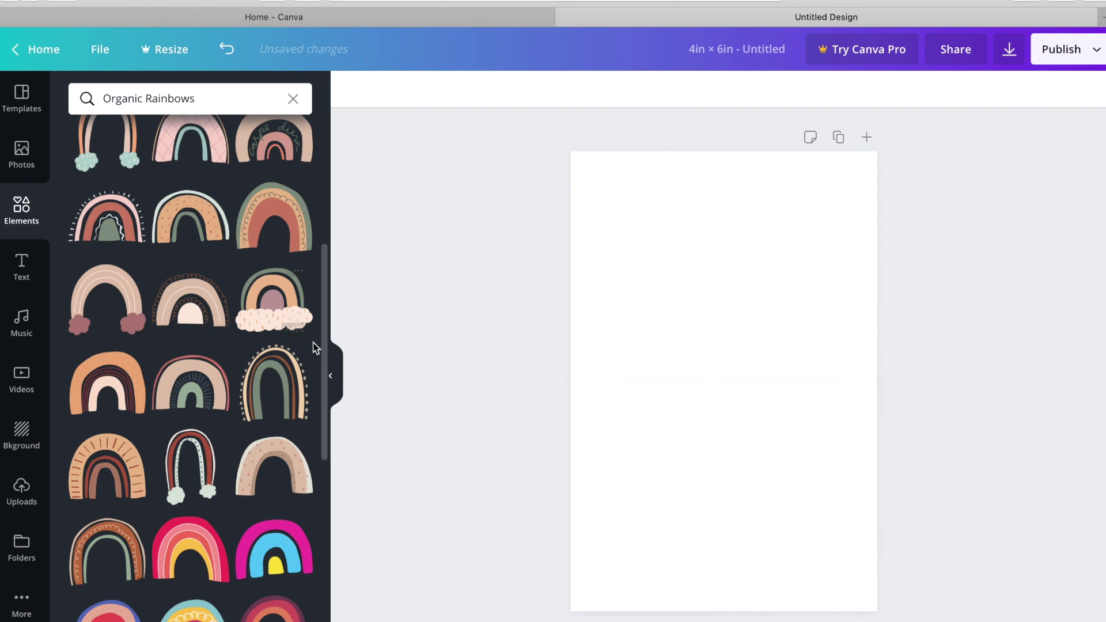
scroll(299, 380, "up", 3)
left_click_drag(124, 386, 653, 438)
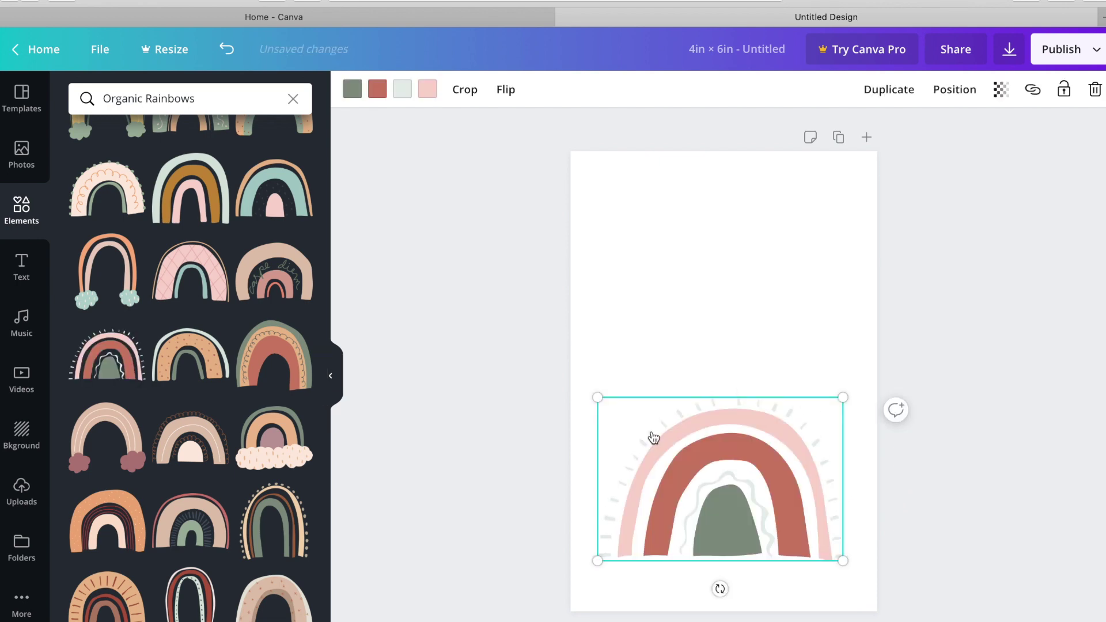
key("Delete")
scroll(225, 328, "up", 3)
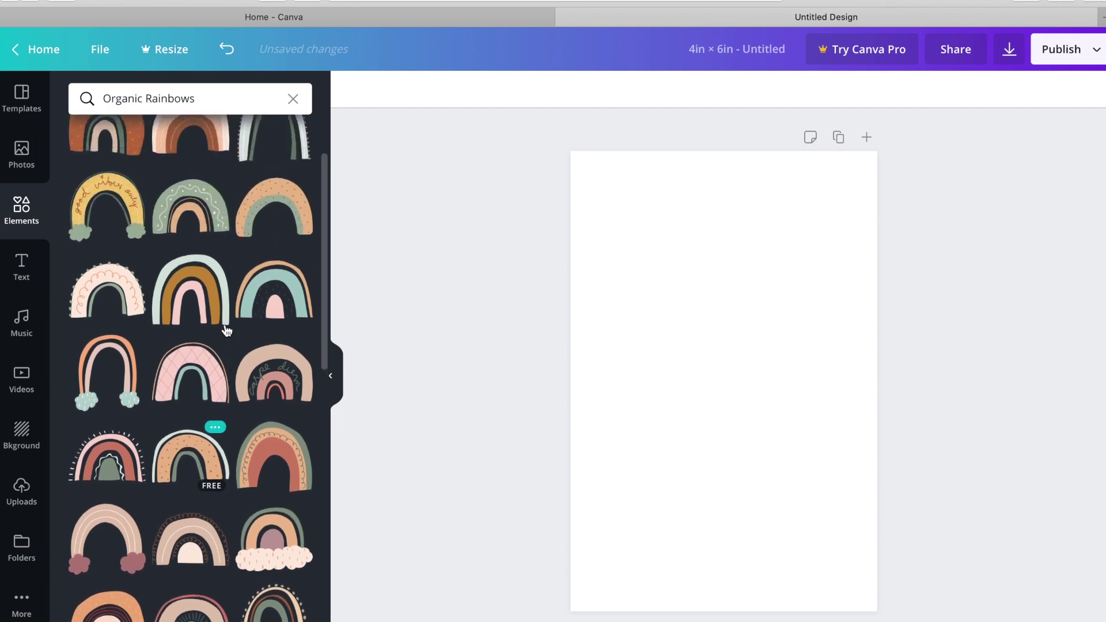
left_click_drag(121, 173, 659, 428)
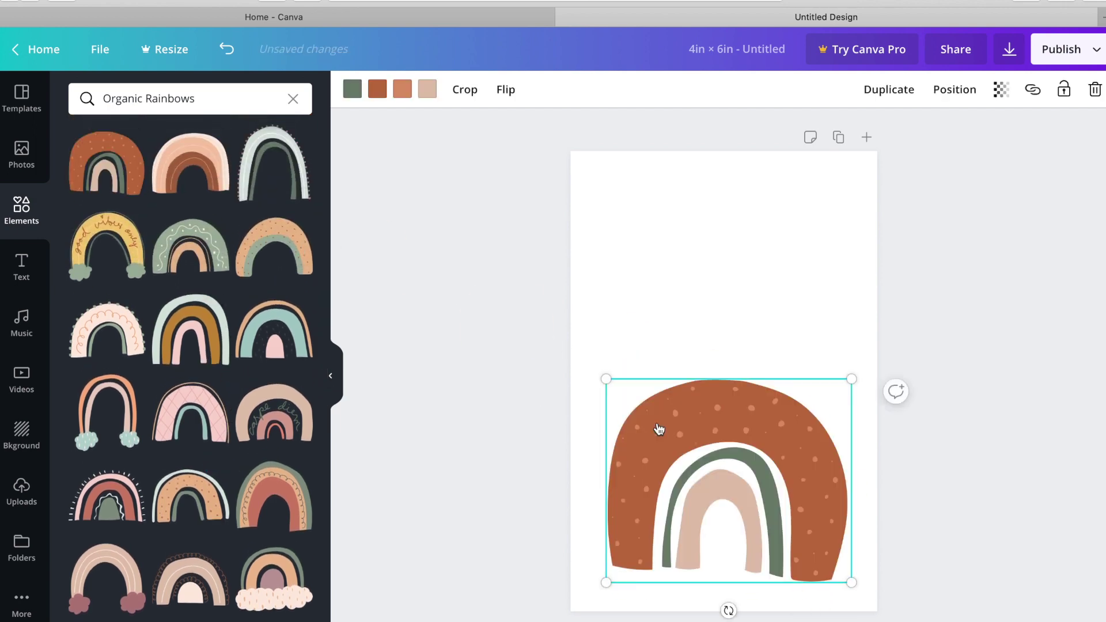
key("Delete")
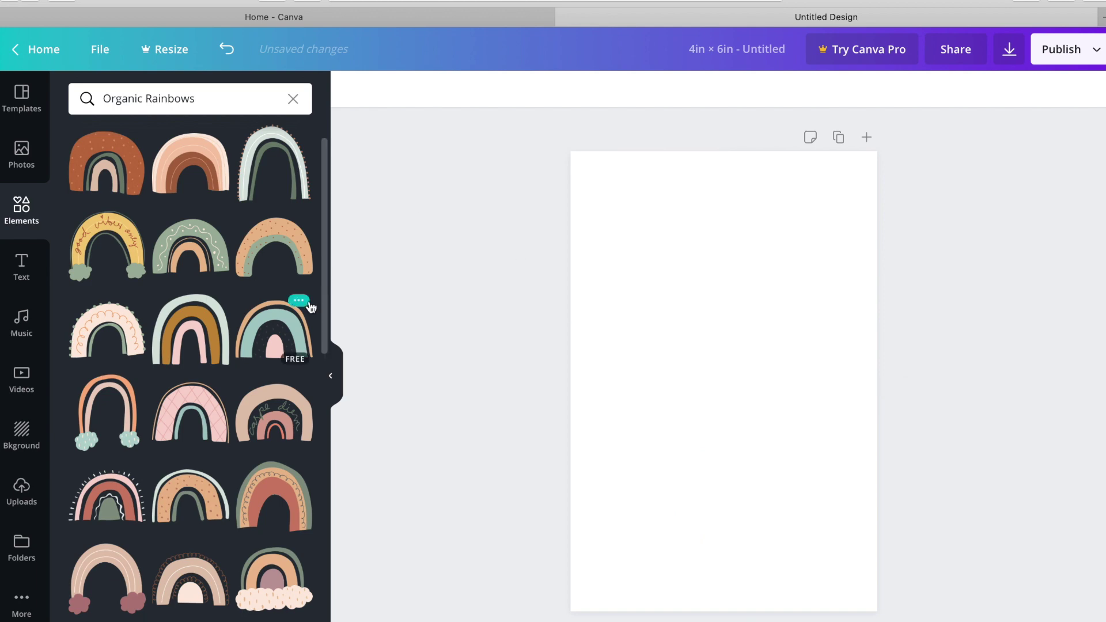
Step: Place the teal rainbow with the tan outer arch and pink centre in the lower half of the page, centred horizontally
scroll(184, 300, "down", 3)
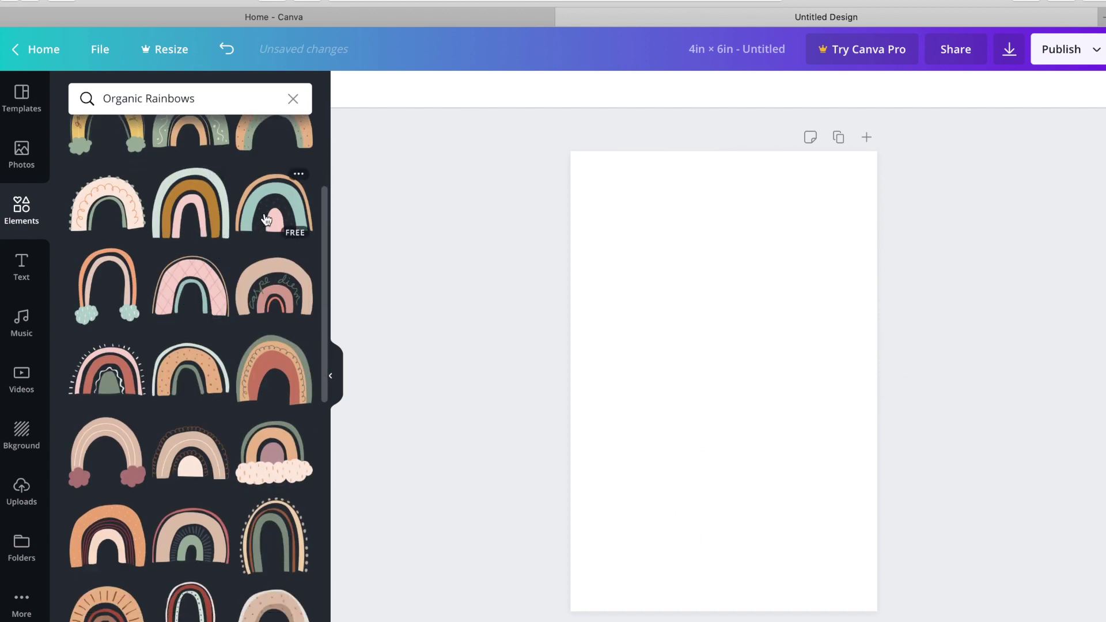
left_click_drag(267, 212, 634, 448)
mouse_move(714, 493)
left_mouse_down()
mouse_move(700, 499)
mouse_move(710, 493)
left_mouse_up()
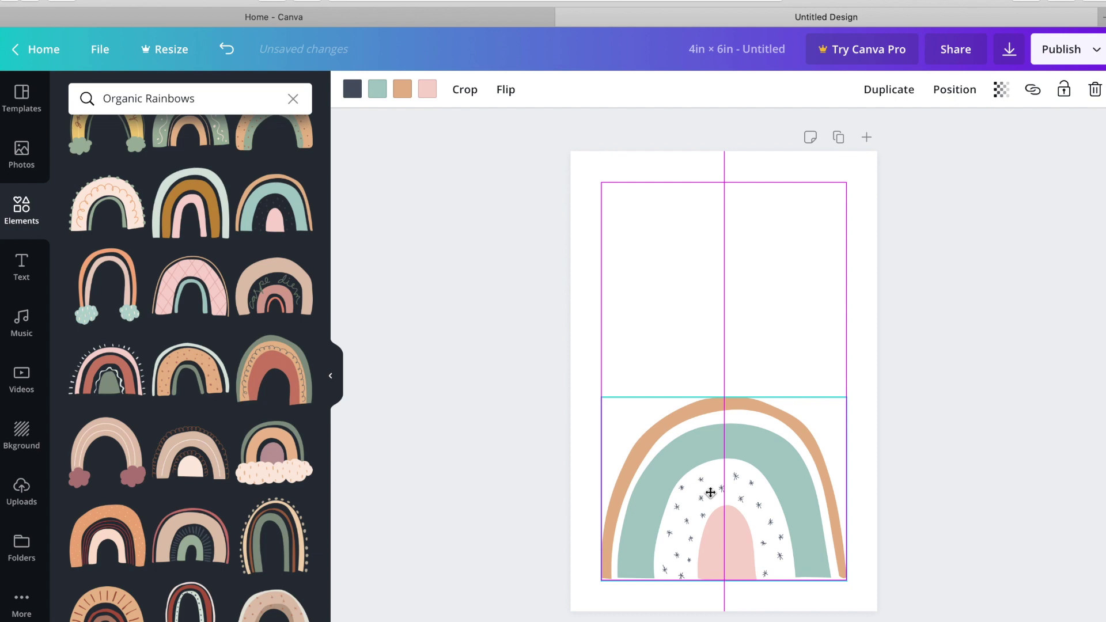
left_click_drag(711, 493, 711, 492)
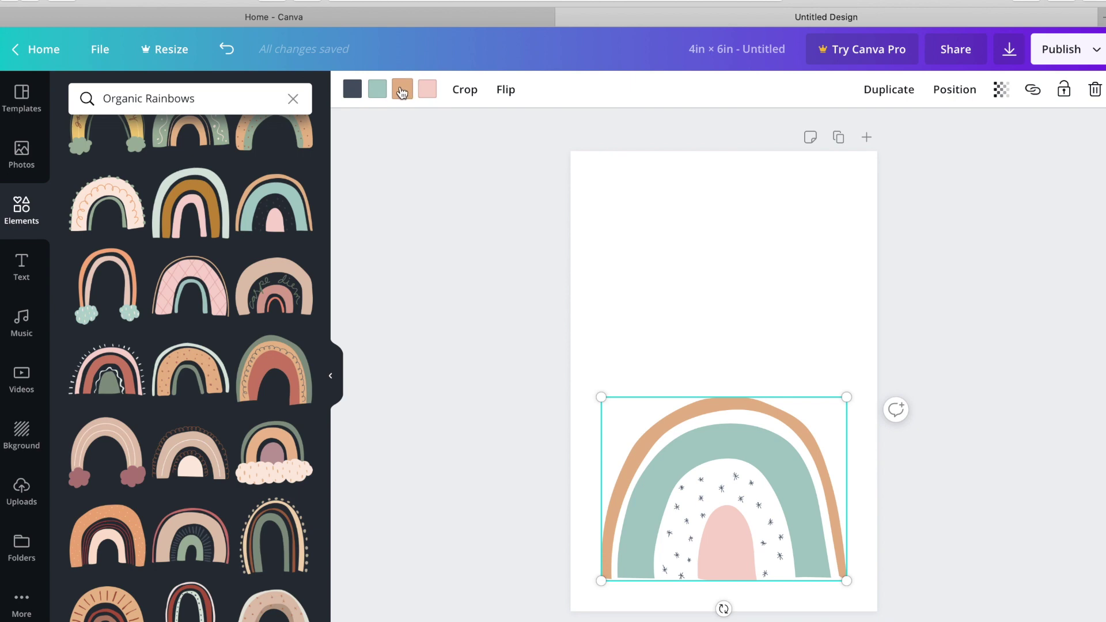
Step: Try color cd8f9a on the rainbow's pink centre arch and undo the change
left_click(423, 90)
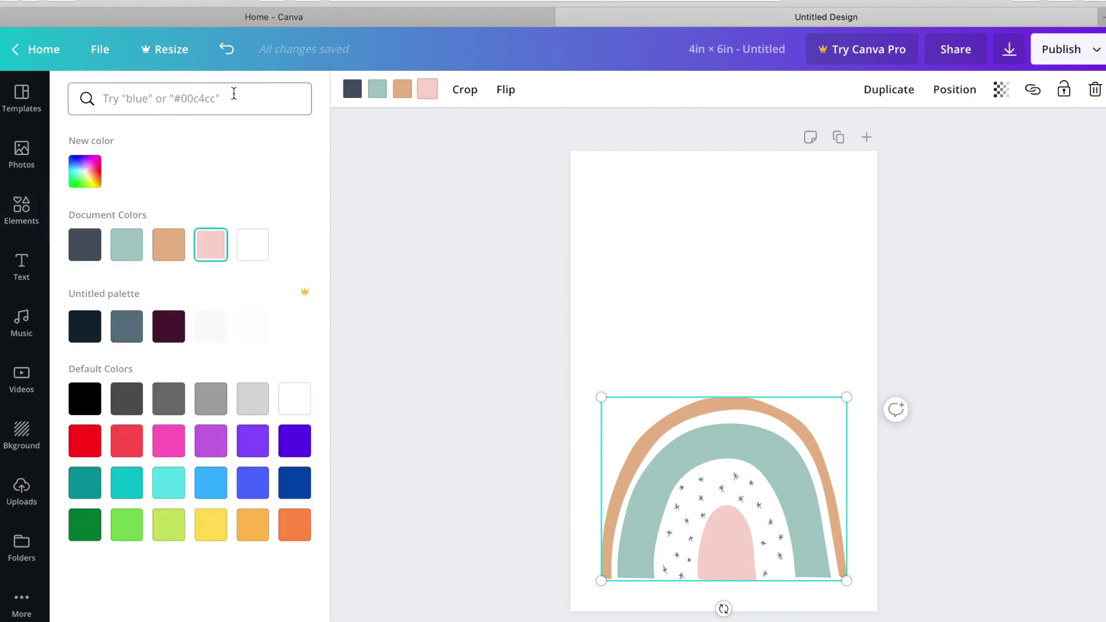
type("cd8f9a")
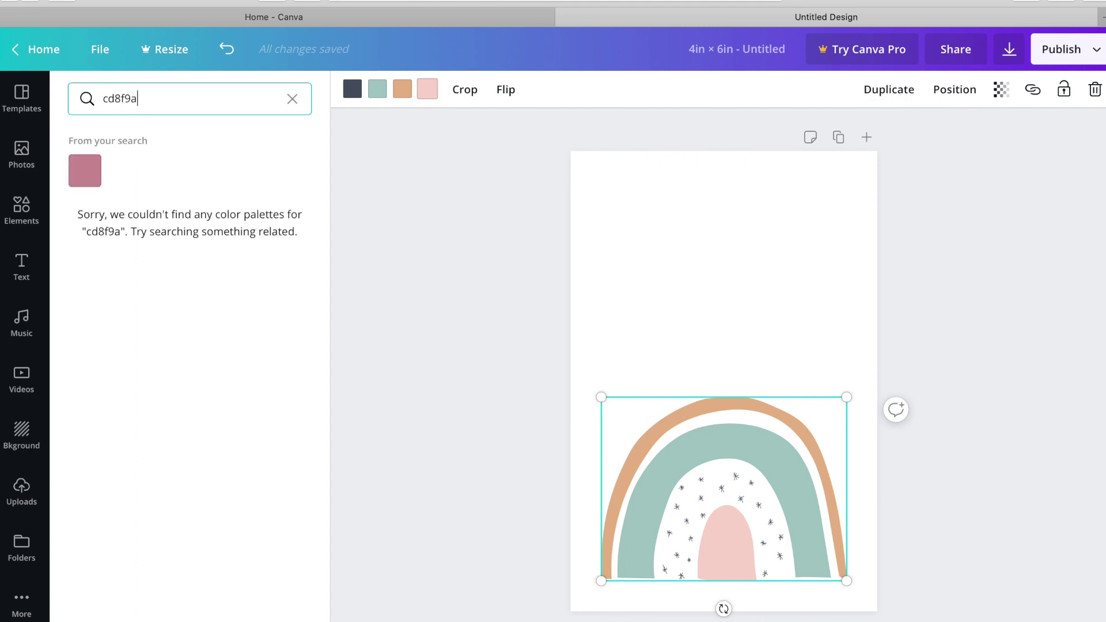
left_click(90, 165)
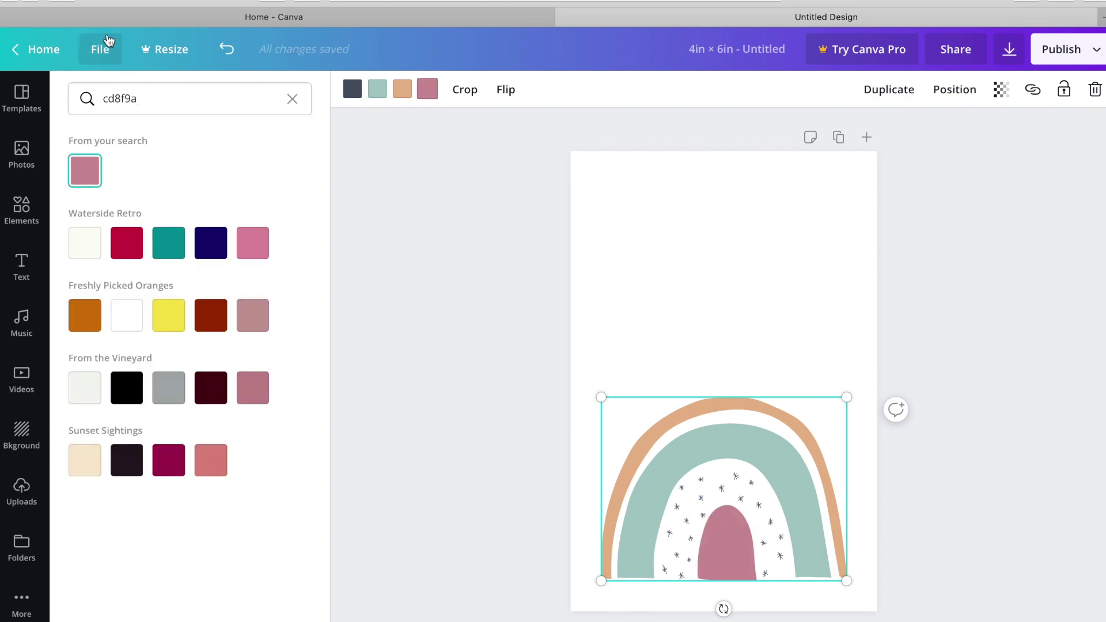
left_click(226, 52)
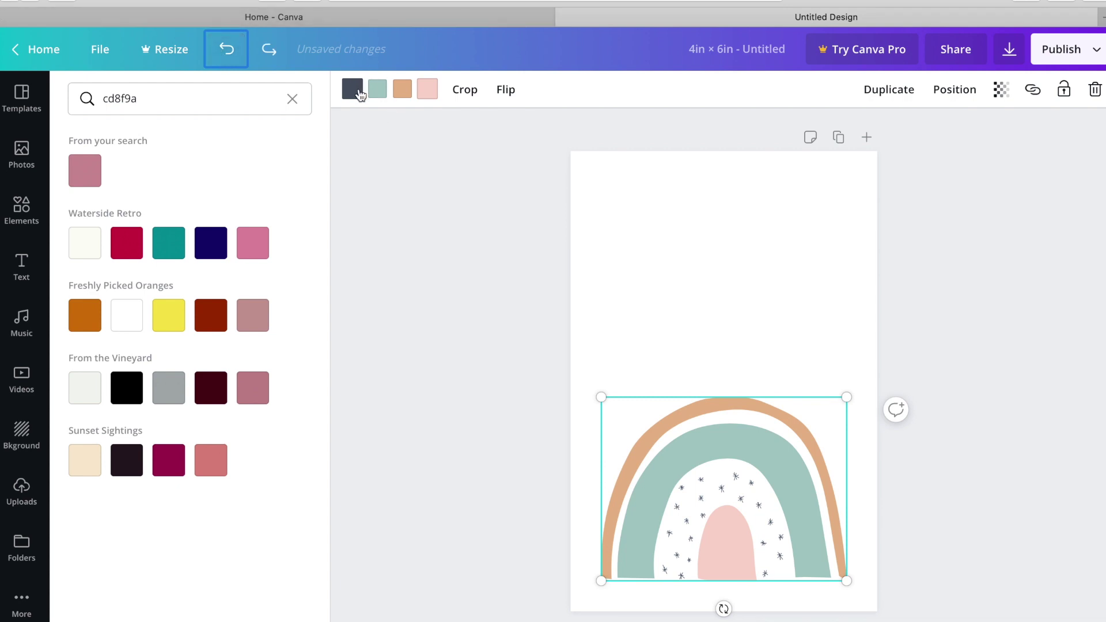
Step: Try teal on the rainbow's small star marks and orange shades on its outer arch, undoing each color change
left_click(169, 253)
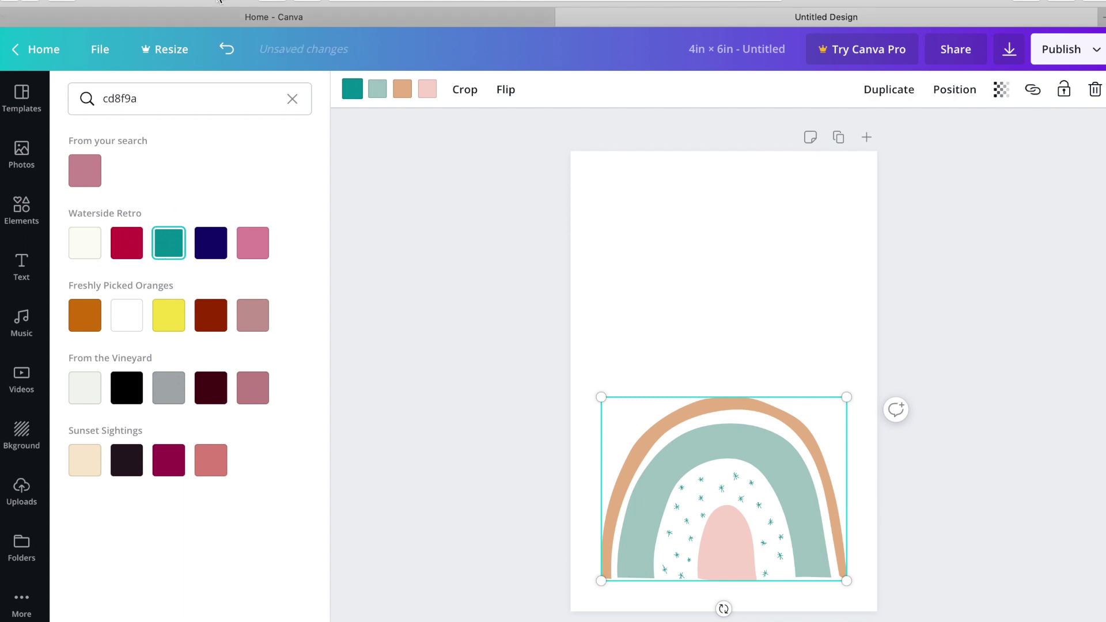
left_click(226, 49)
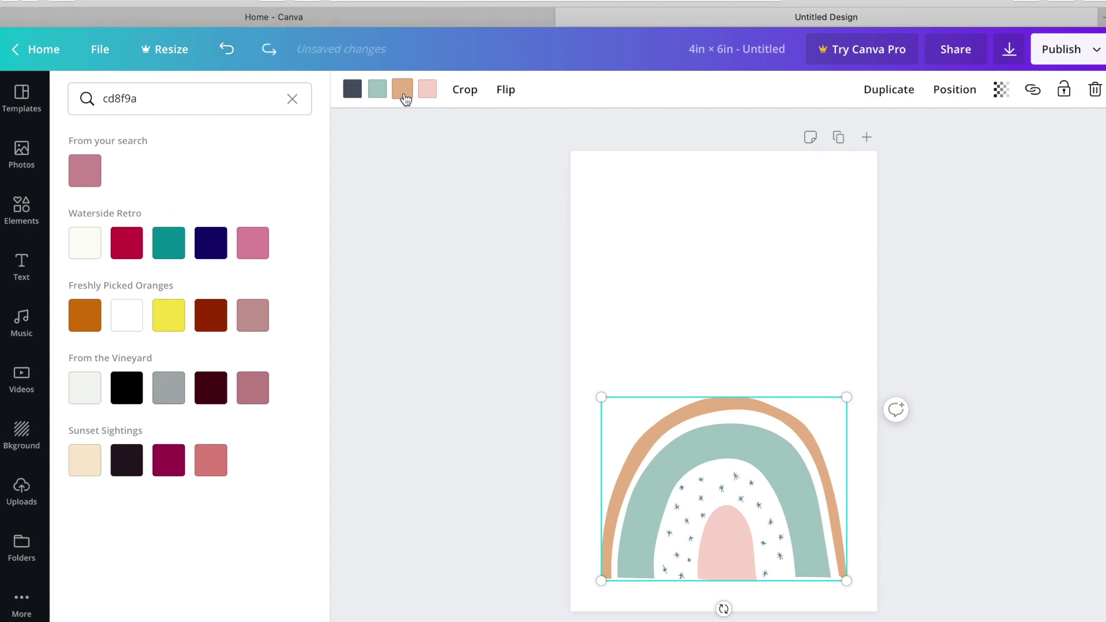
left_click(93, 316)
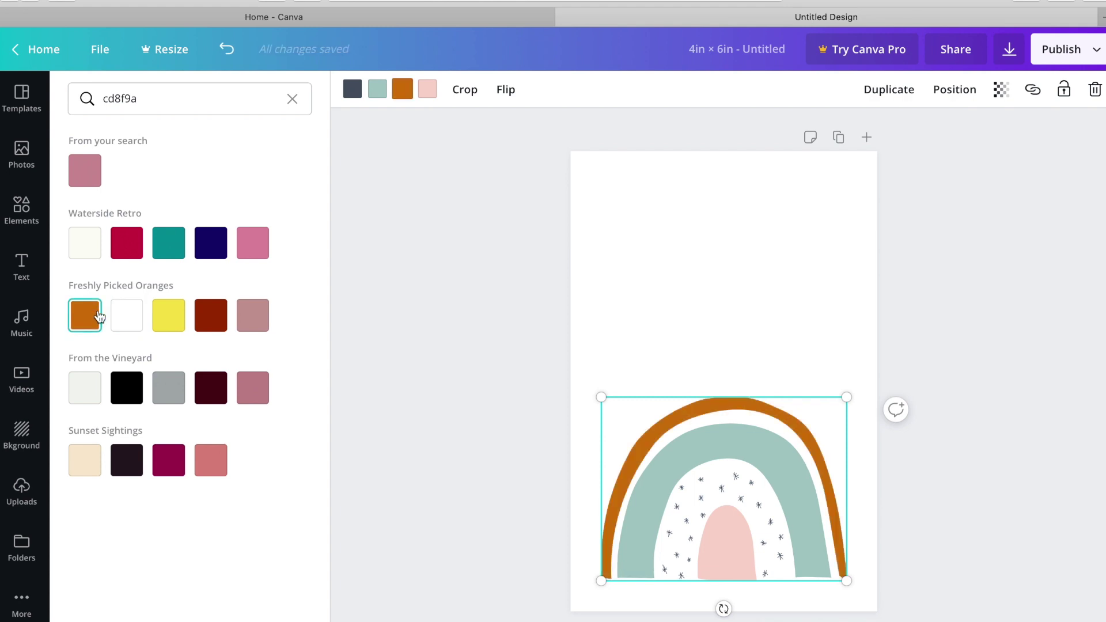
left_click(293, 99)
left_click(92, 168)
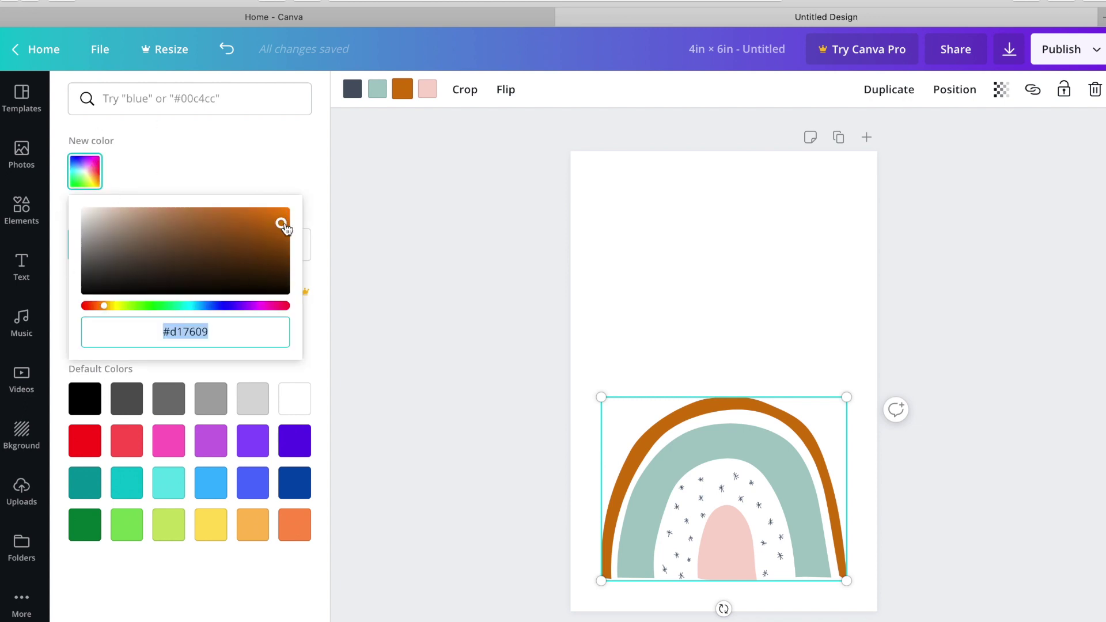
left_click(108, 310)
left_click_drag(109, 313, 99, 312)
left_click_drag(281, 223, 273, 213)
left_click(239, 68)
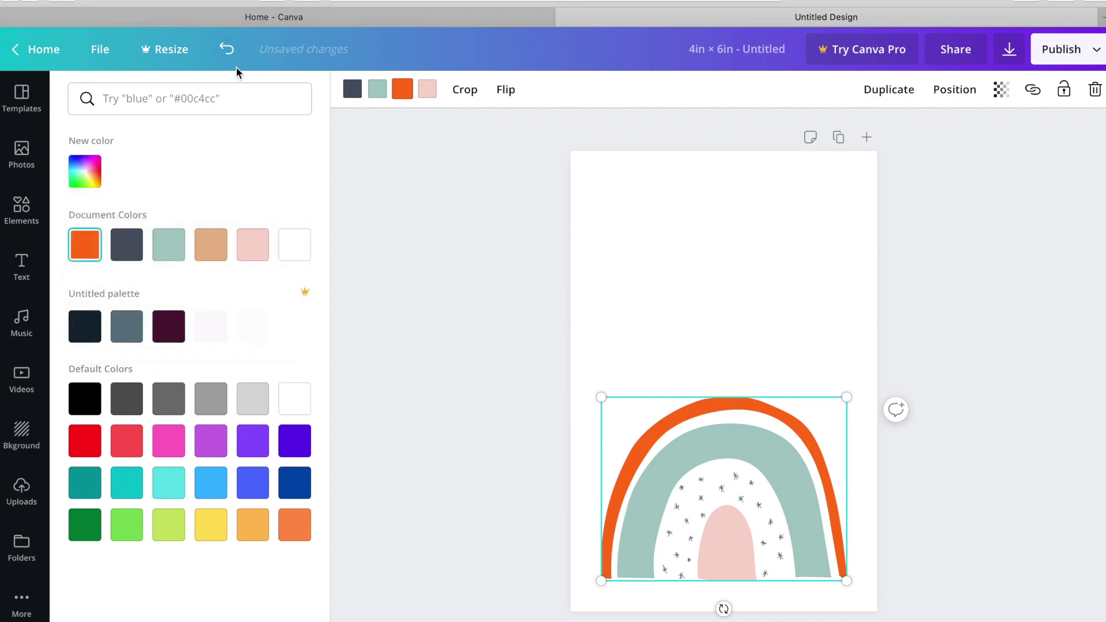
left_click(227, 49)
left_click(227, 48)
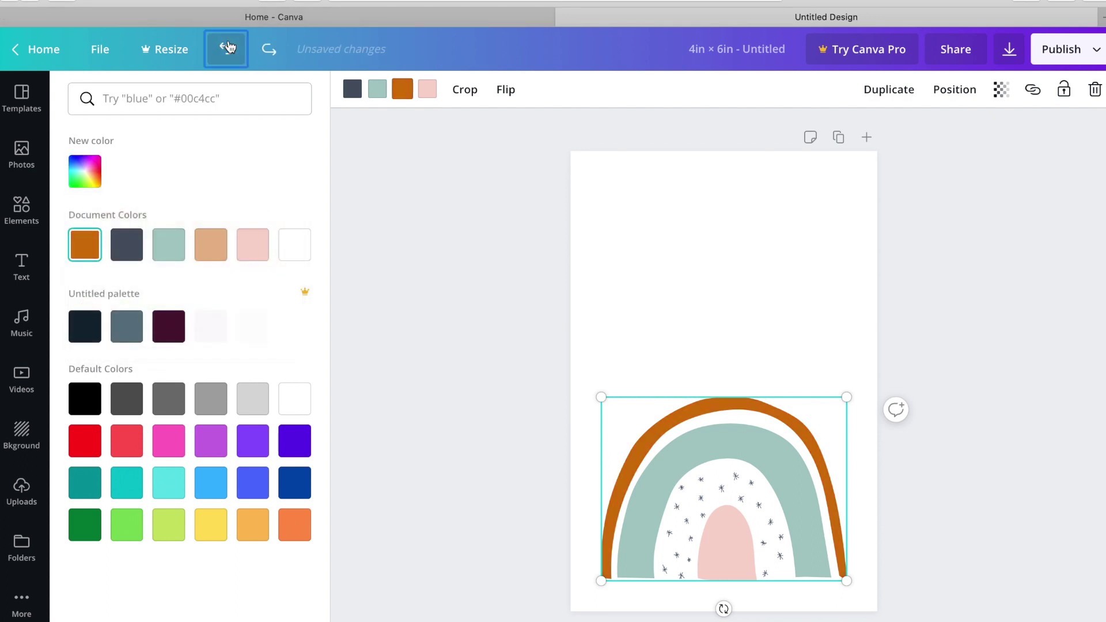
left_click(228, 47)
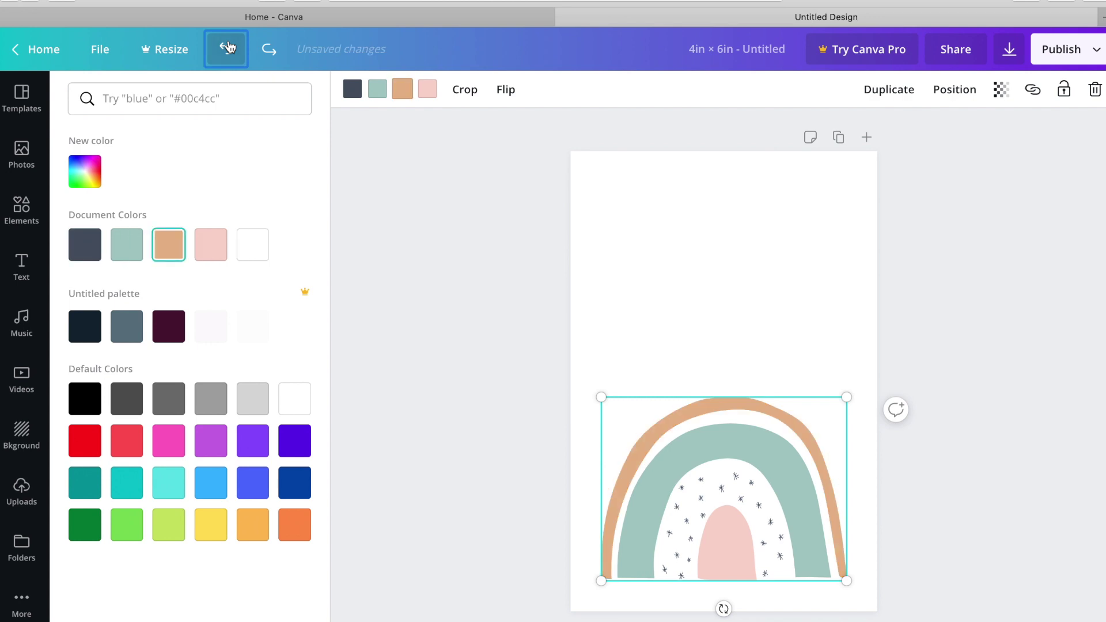
Step: Try a default heading in the upper part of the page and delete it
left_click(20, 267)
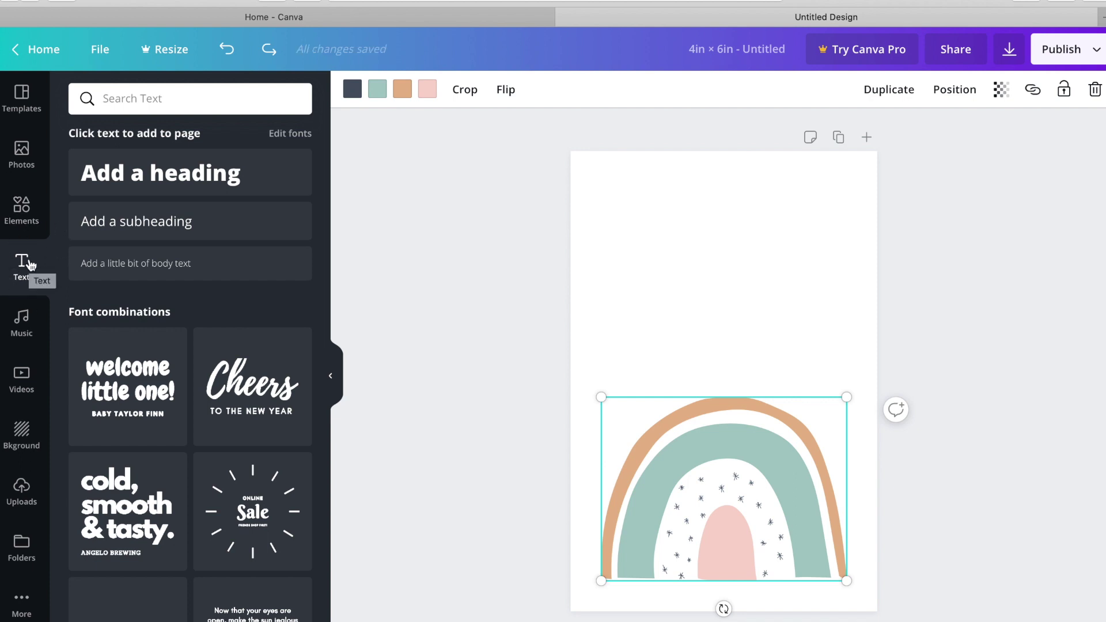
left_click(175, 180)
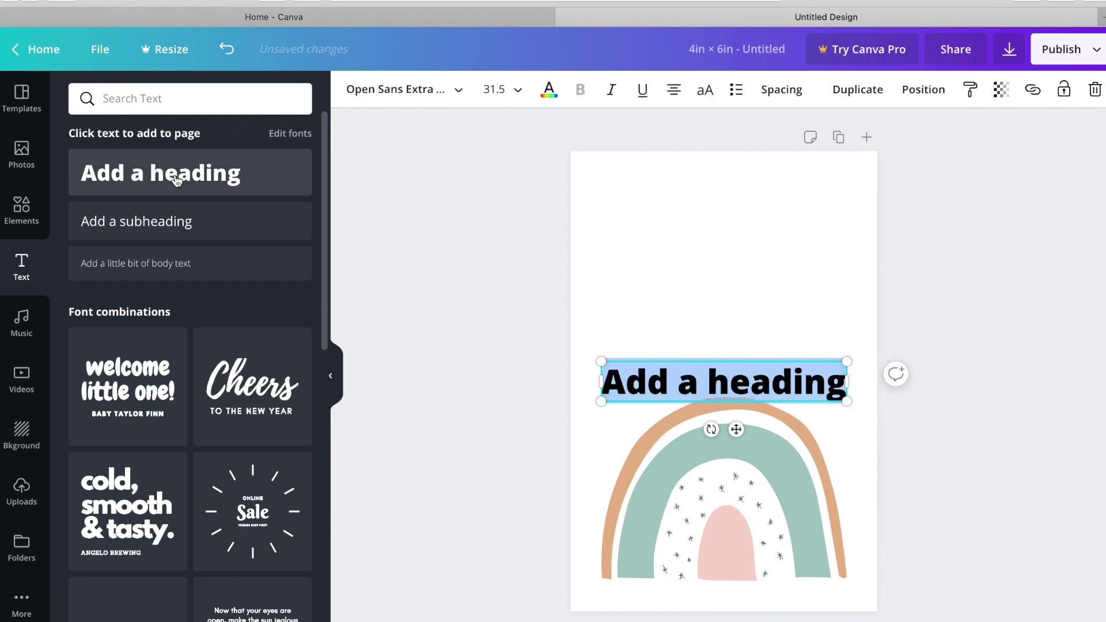
left_click(685, 378)
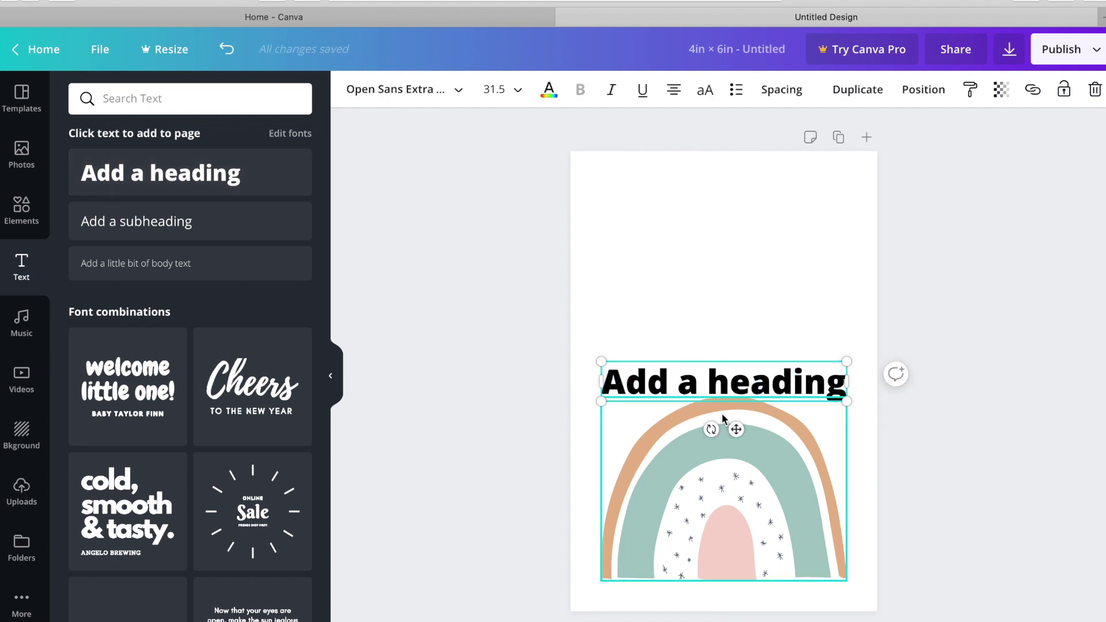
left_click_drag(736, 428, 737, 297)
key("BackSpace")
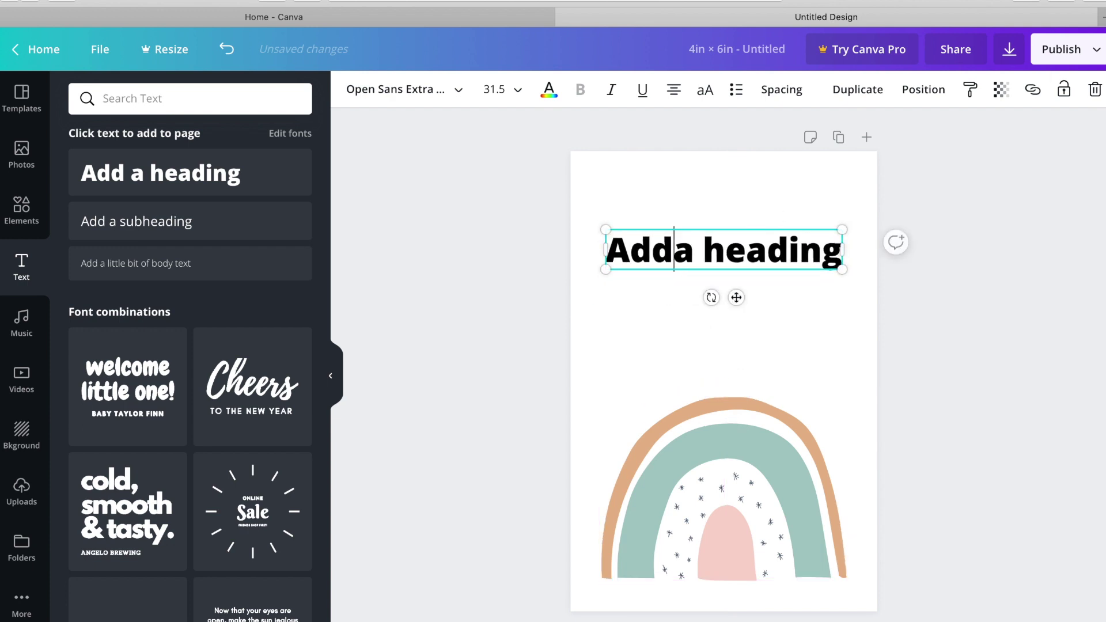
left_click(1096, 91)
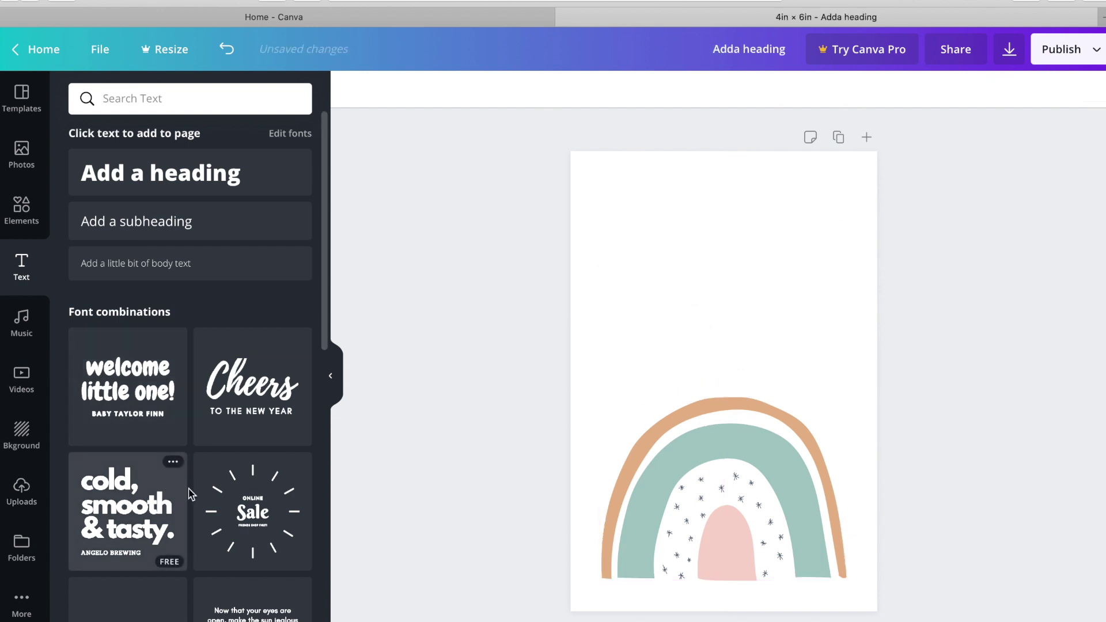
Step: Search the font combinations for "quote" and place the script Leo Tolstoy quote above the rainbow
scroll(196, 506, "down", 4)
scroll(196, 505, "down", 5)
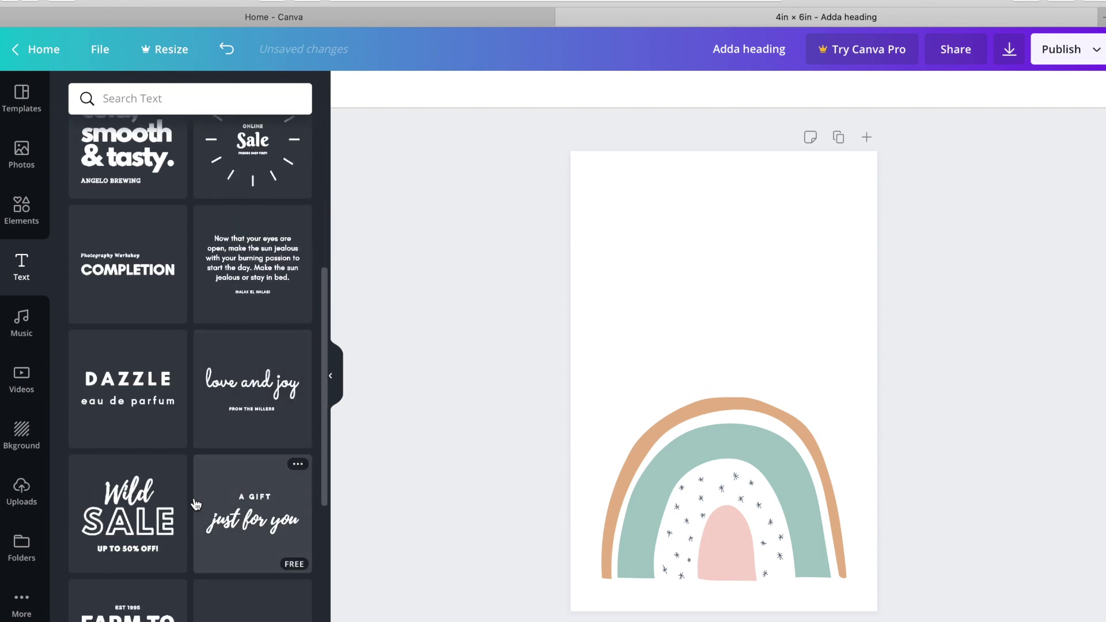
scroll(196, 505, "down", 10)
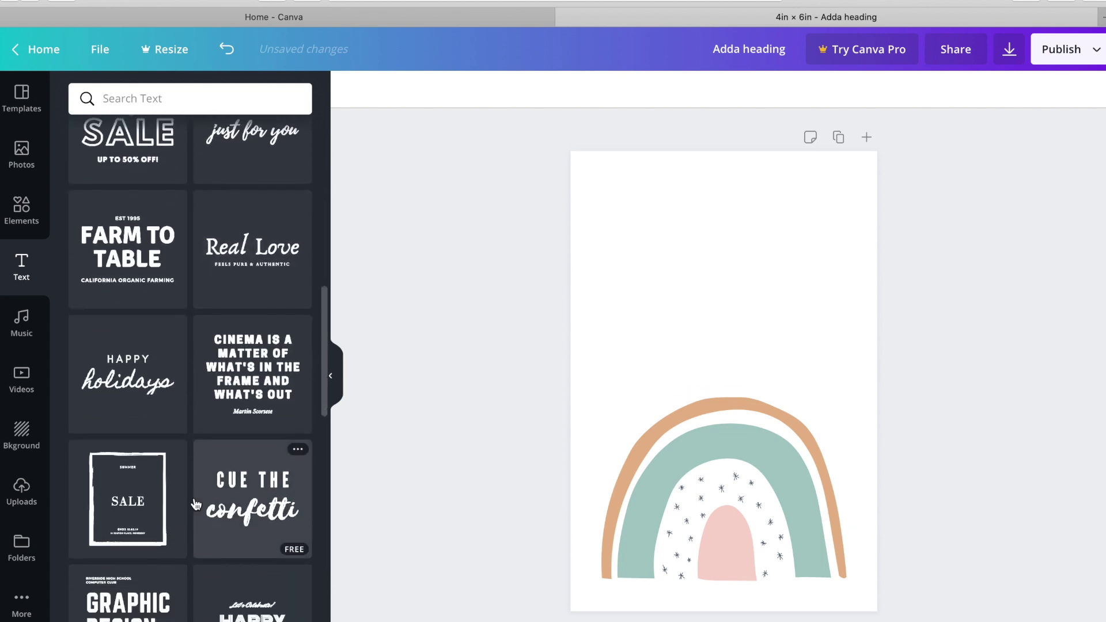
scroll(195, 505, "down", 7)
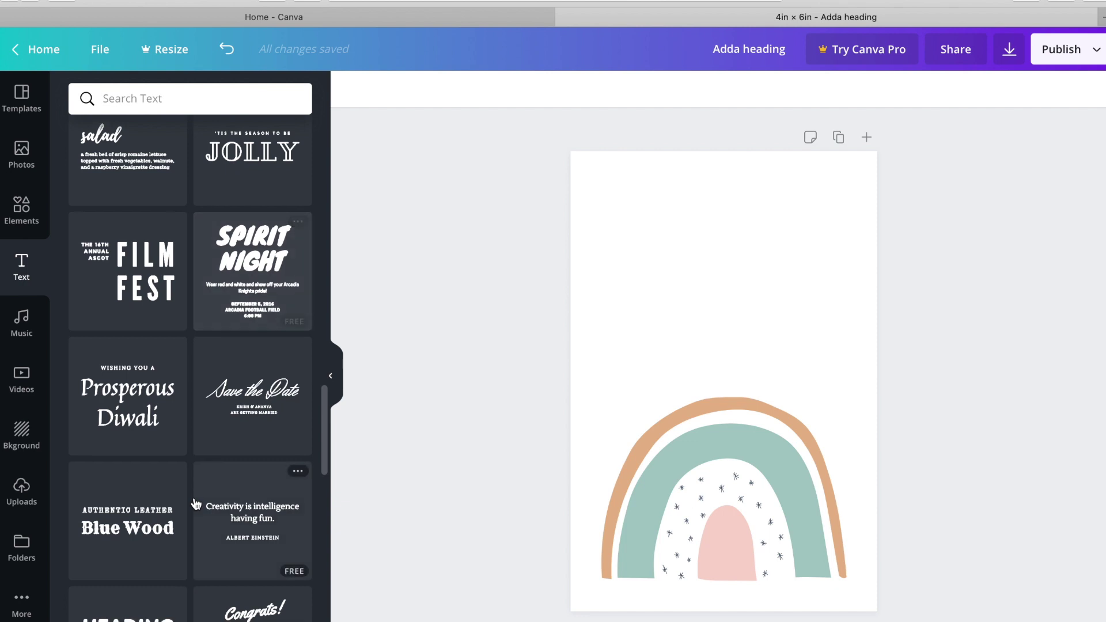
scroll(196, 505, "down", 10)
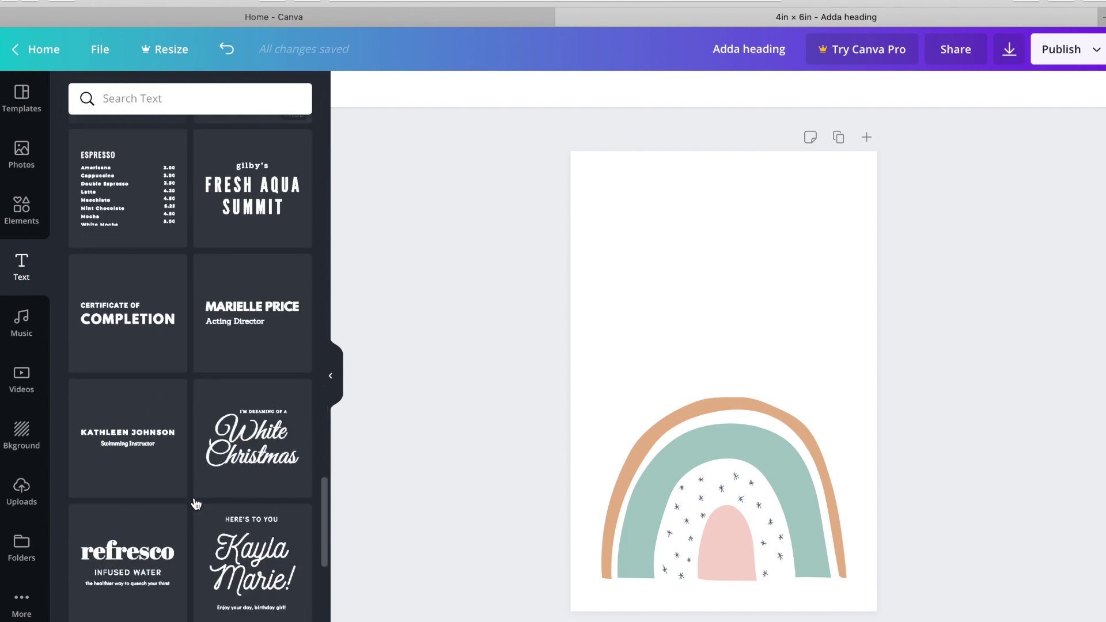
scroll(196, 505, "down", 4)
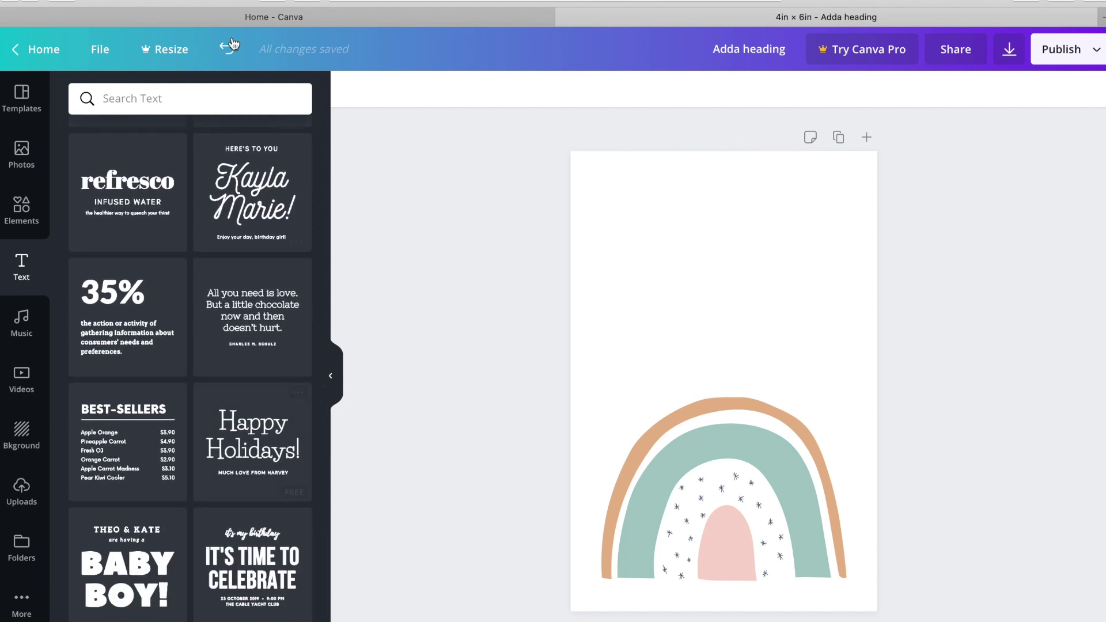
left_click(226, 94)
type("quote")
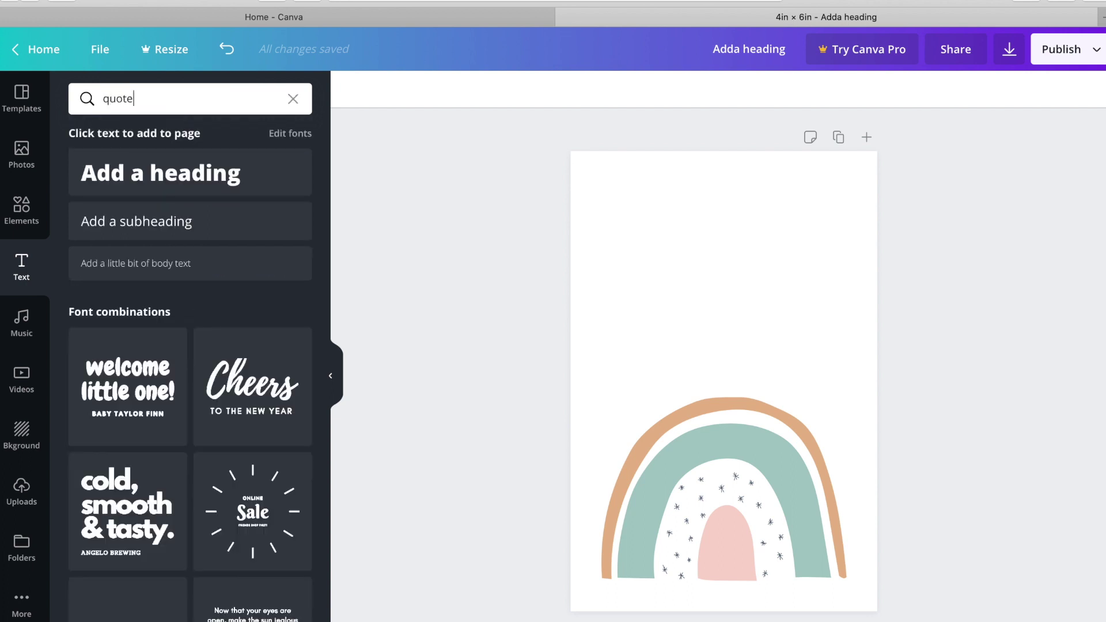
key("Return")
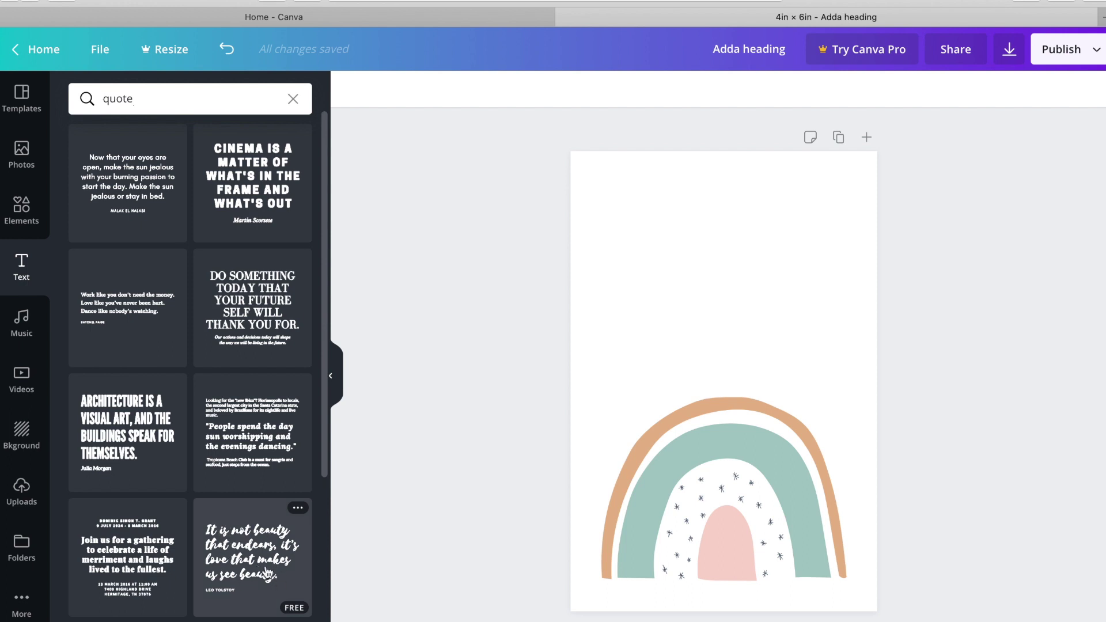
scroll(266, 567, "down", 5)
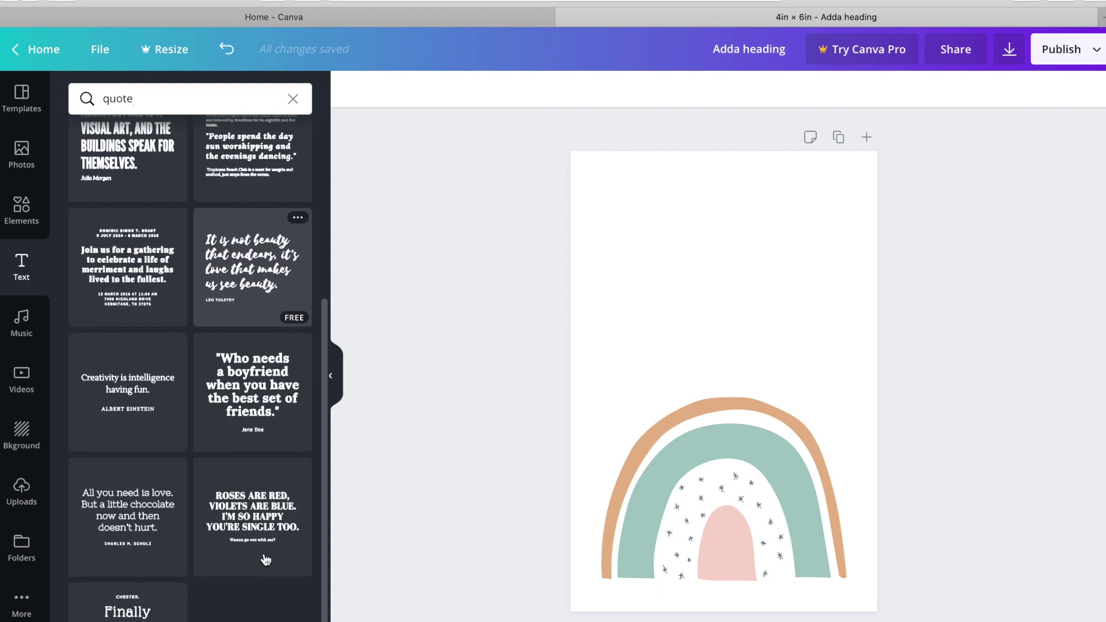
scroll(266, 559, "up", 1)
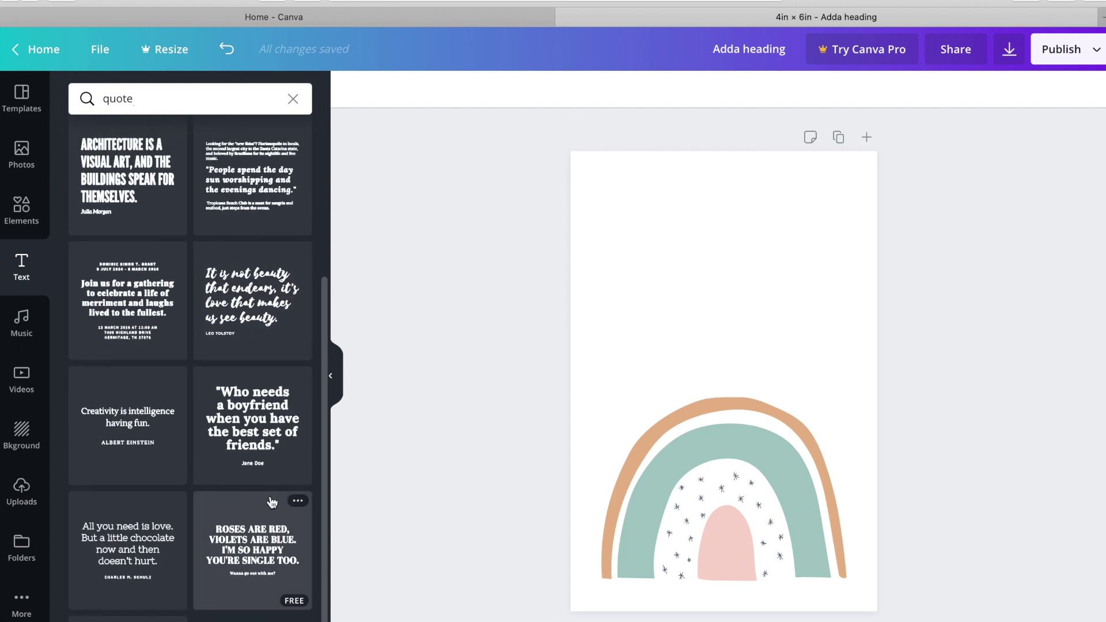
left_click_drag(270, 316, 679, 253)
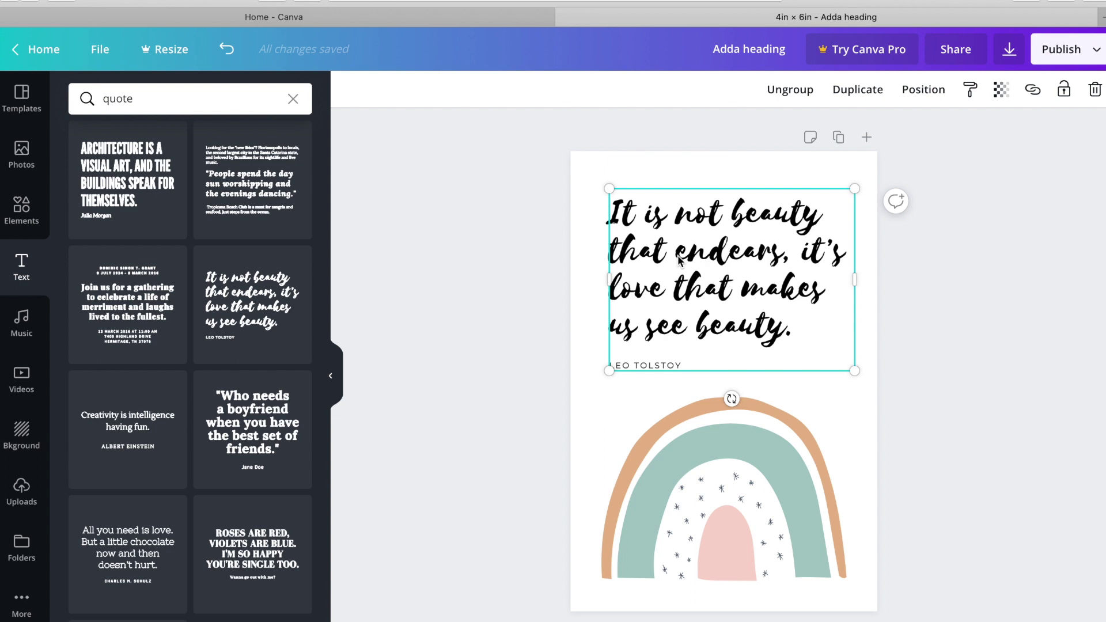
Step: Replace the quote with "The way I see it, if you want the rainbow, you gotta put up with the rain."
left_click(658, 216)
left_click(658, 216)
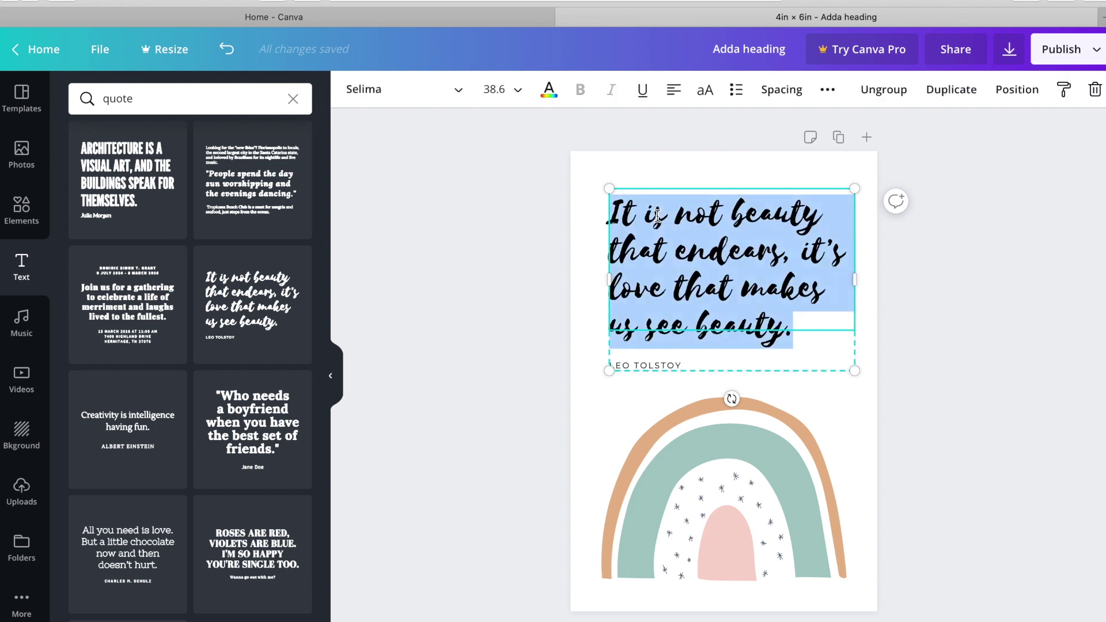
type("The way, I s")
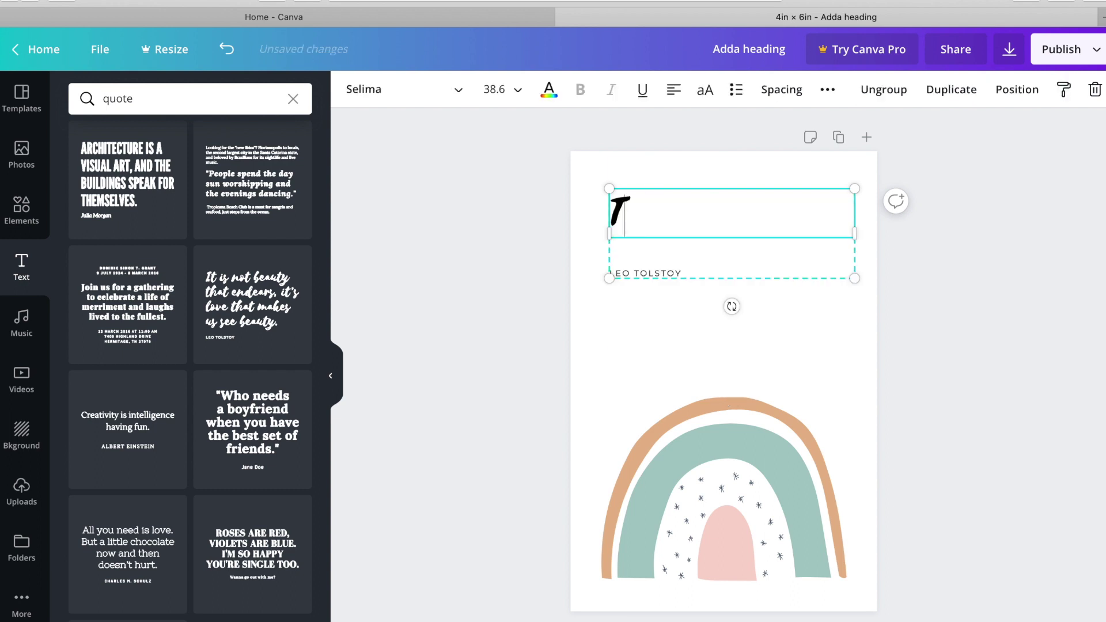
key("BackSpace")
key("BackSpace")
key("BackSpace")
key("BackSpace")
key("BackSpace")
type("I see")
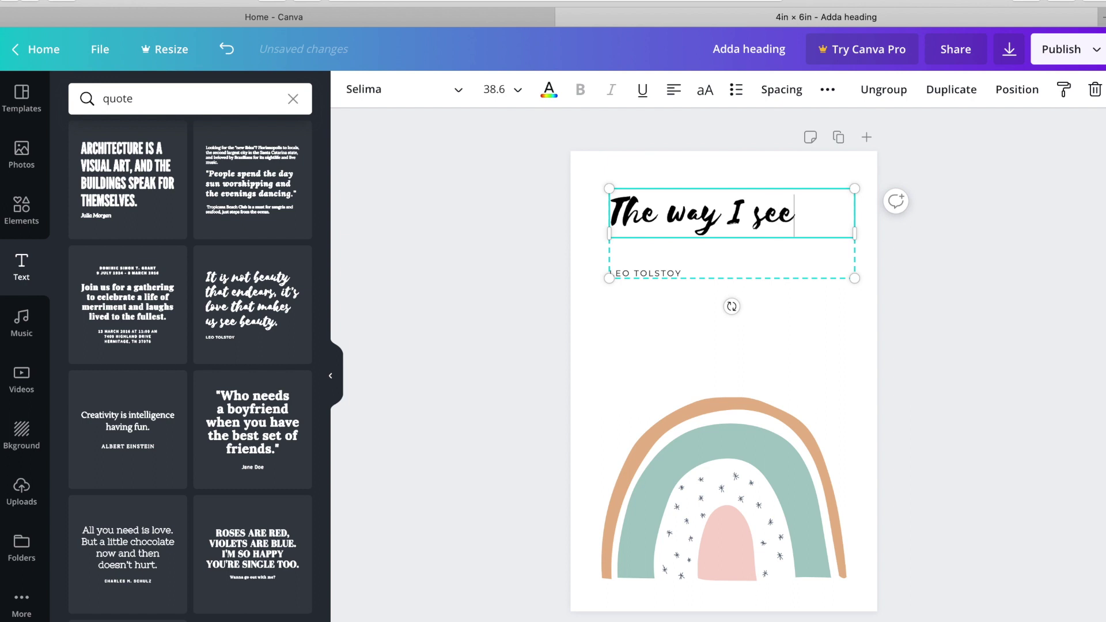
type(" it, if you wan")
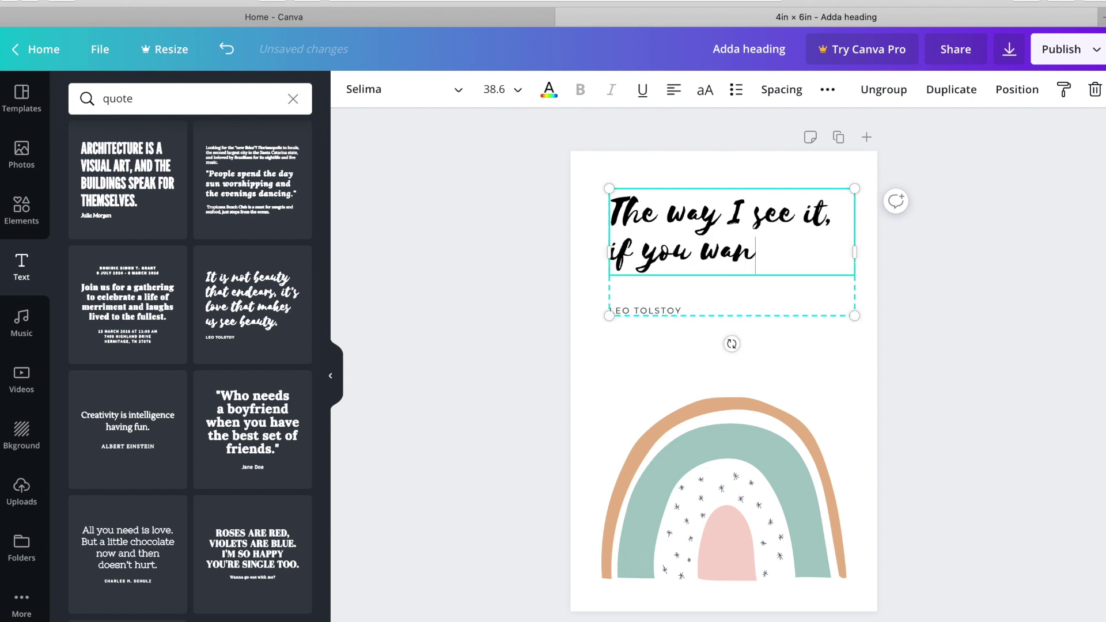
type("t the rainbow, you gotta put up")
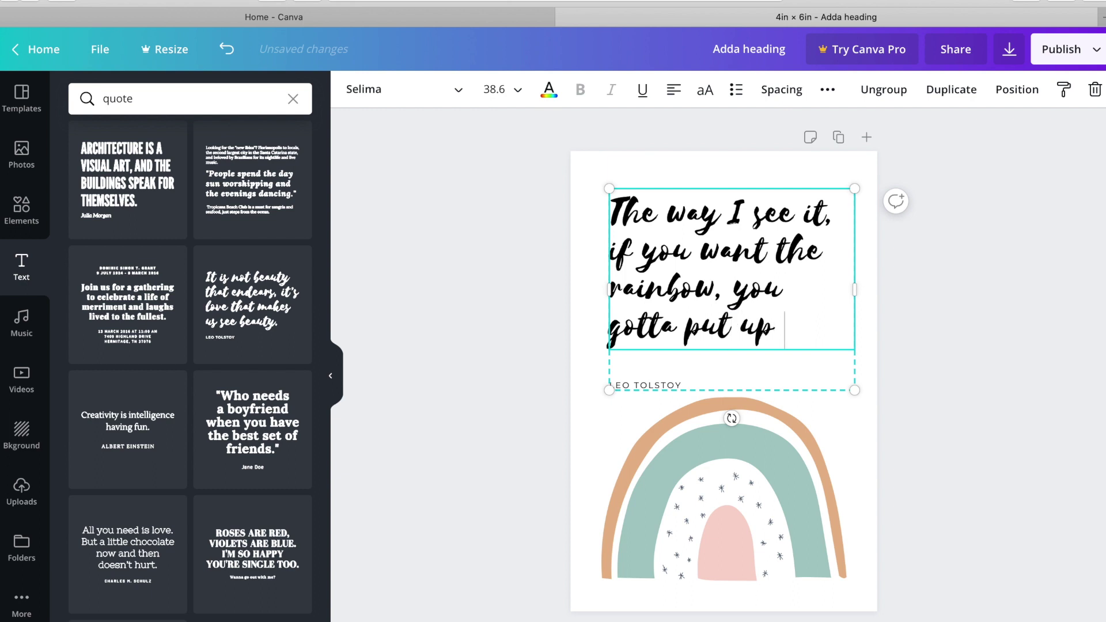
type(" with the rain.")
Step: Replace the attribution under the quote with "Dolly Parton"
double_click(638, 423)
key("ctrl+a")
key("BackSpace")
type("Dolly Parton")
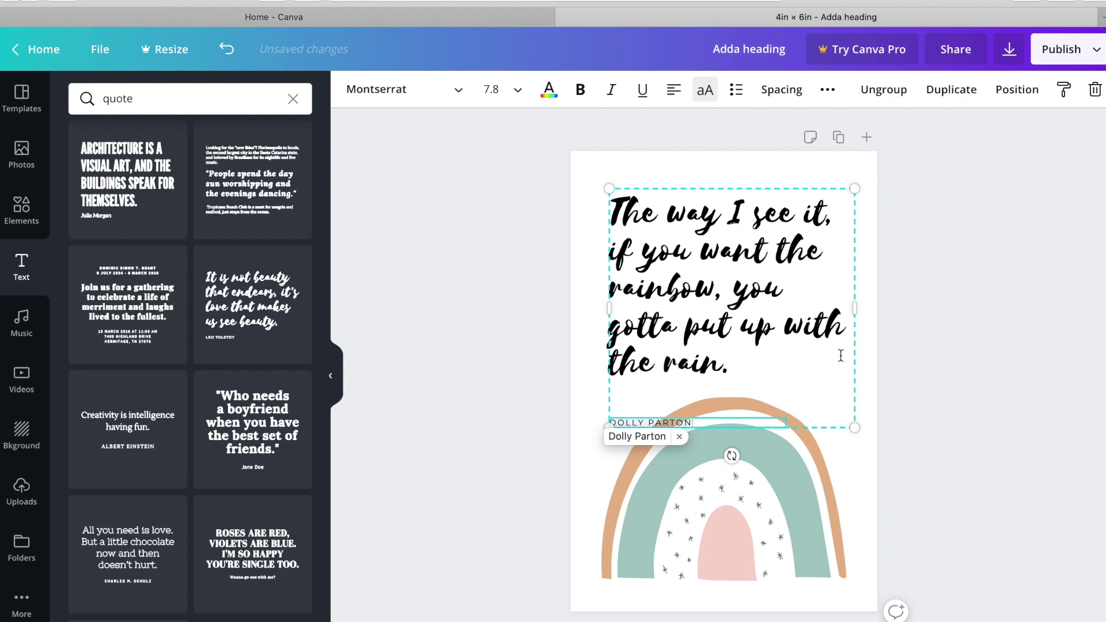
left_click(905, 358)
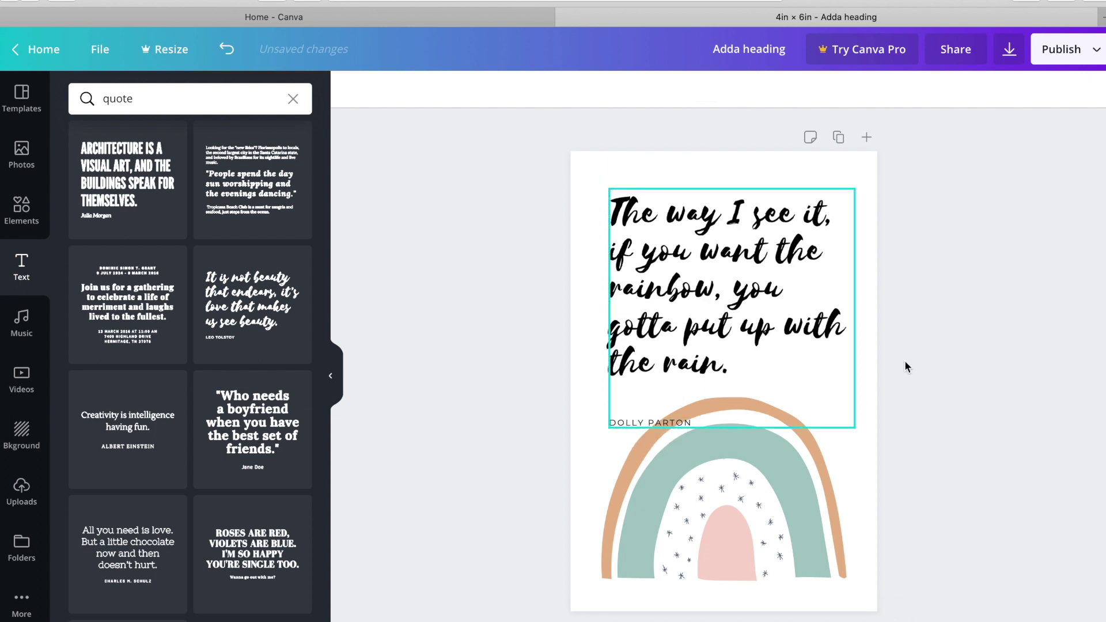
Step: Shrink the quote group until the quote's font size is about 30.2 and move it up, clear of the rainbow
left_click(831, 317)
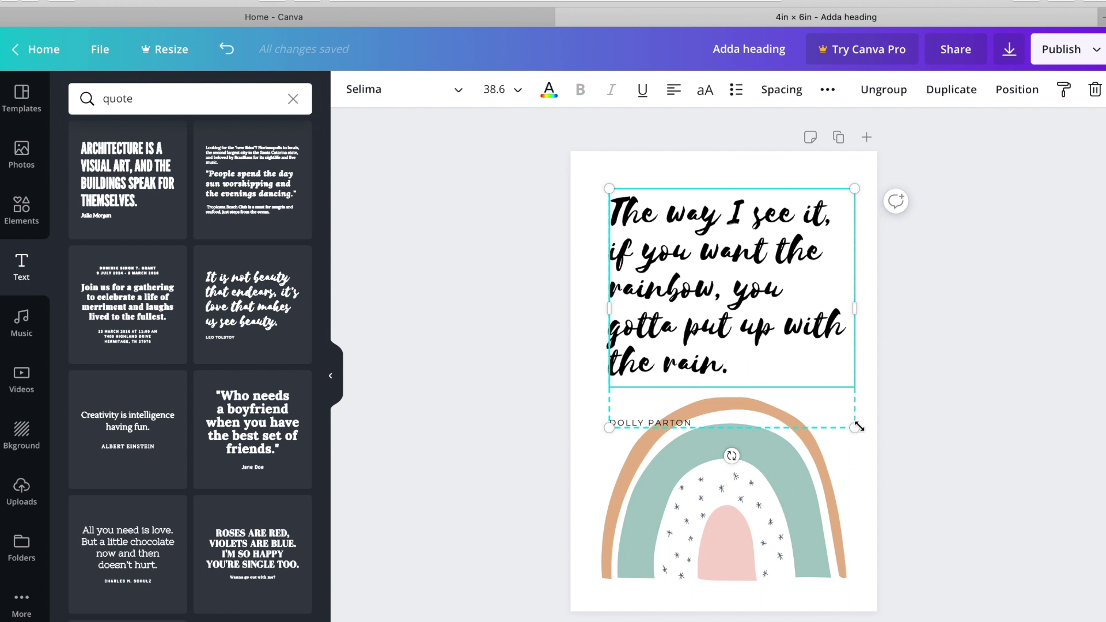
left_click_drag(856, 427, 829, 391)
left_click_drag(609, 397, 624, 380)
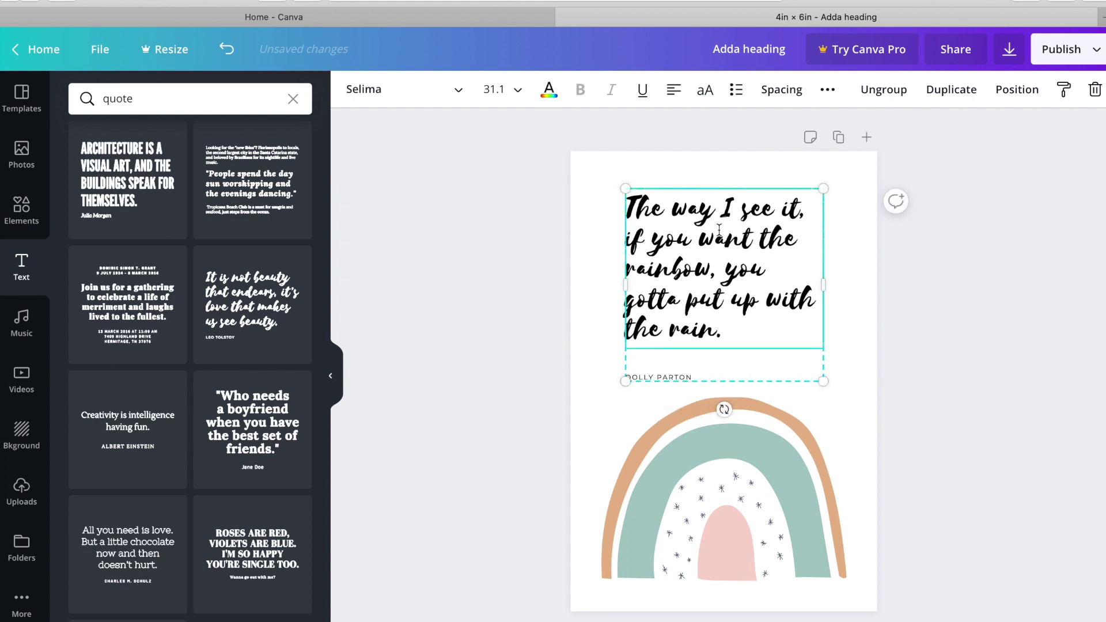
mouse_move(725, 241)
left_mouse_down()
mouse_move(726, 219)
mouse_move(733, 224)
left_mouse_up()
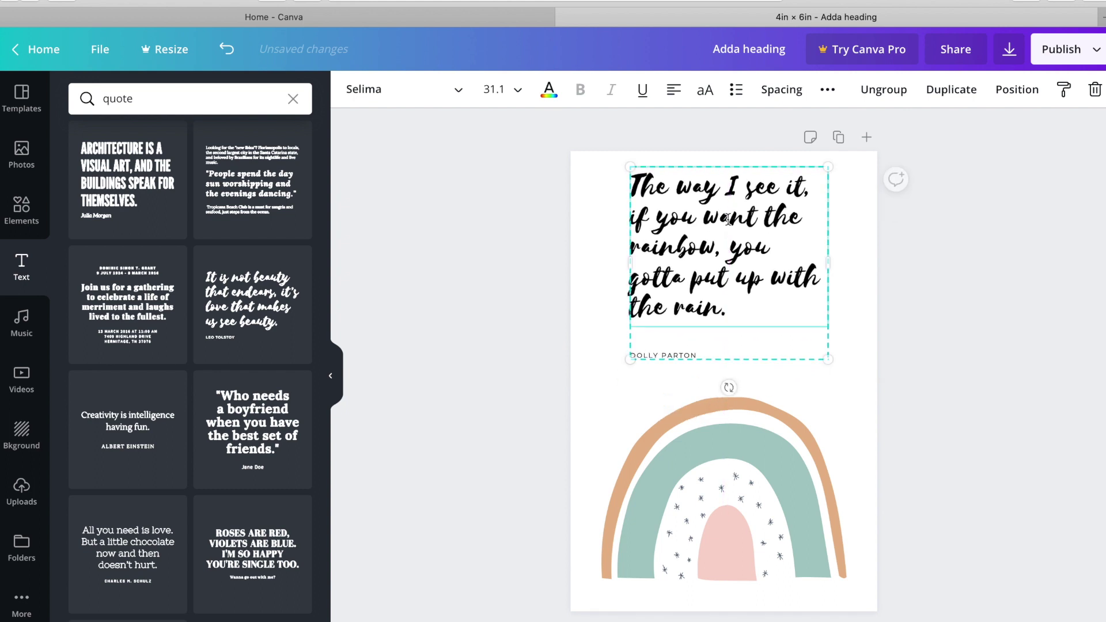
left_click_drag(828, 361, 824, 355)
Step: Recolor the black quote text to the default dark gray that is two shades lighter than black
left_click(674, 350)
left_click(664, 225)
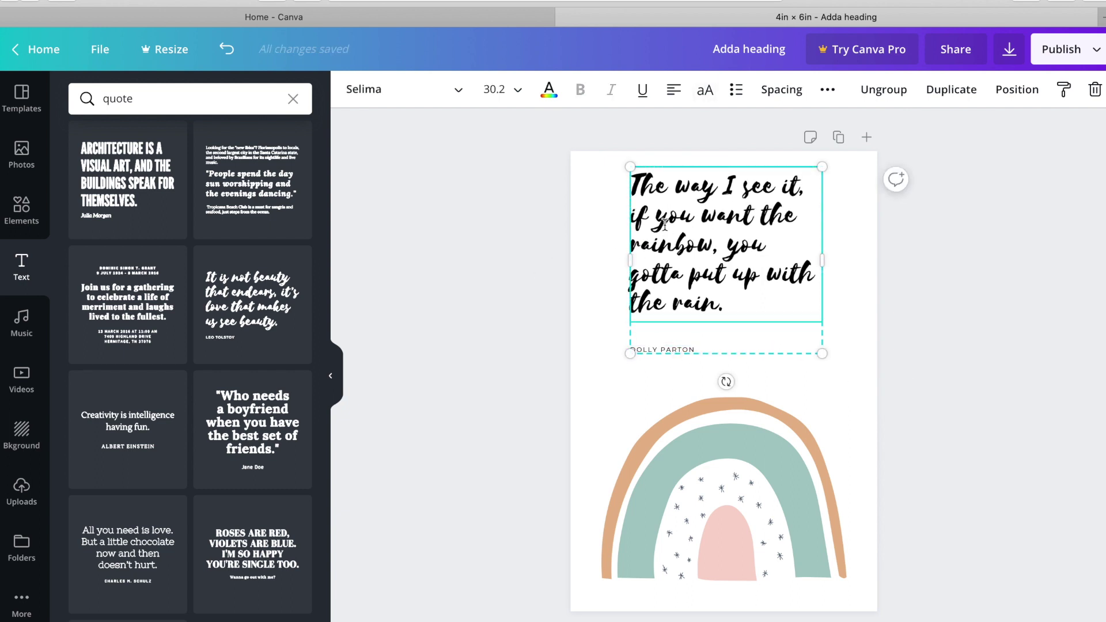
triple_click(656, 201)
left_click(655, 201)
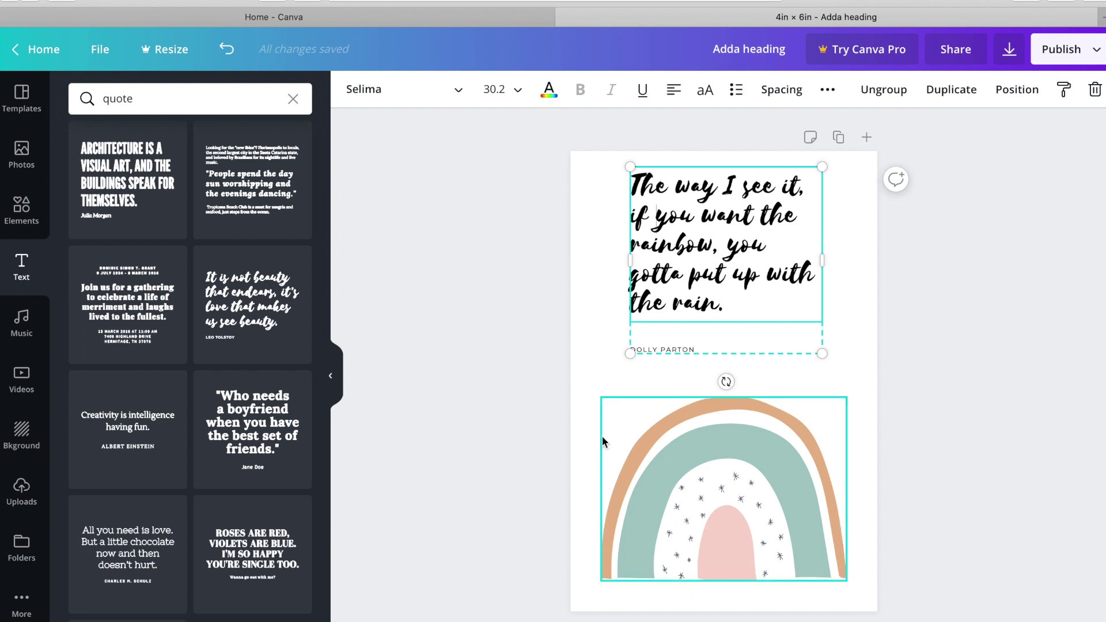
left_click(549, 92)
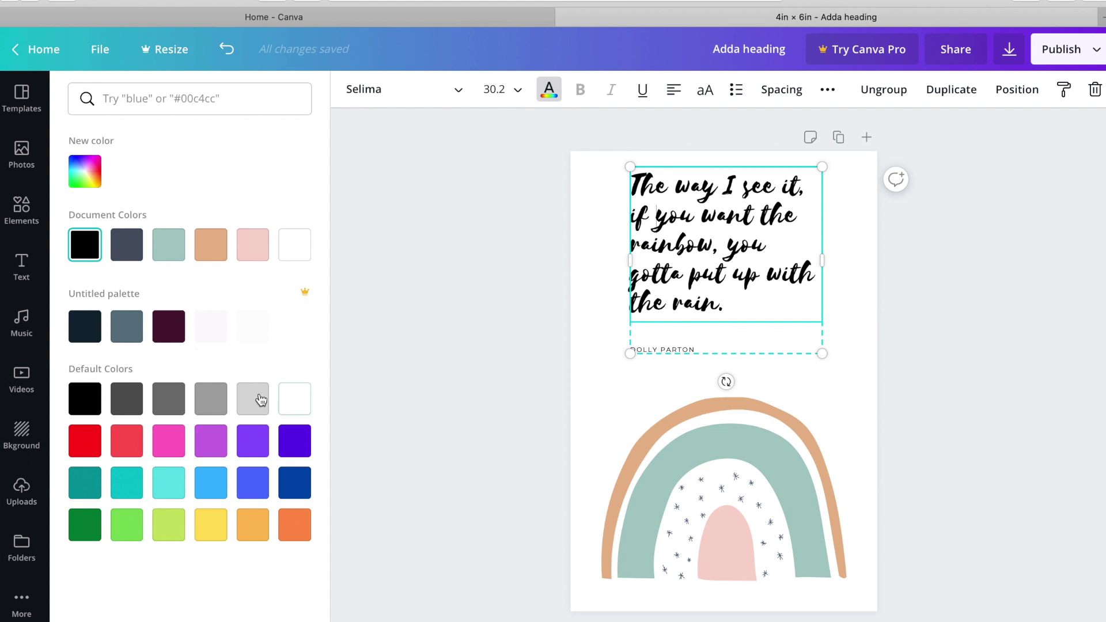
left_click(209, 399)
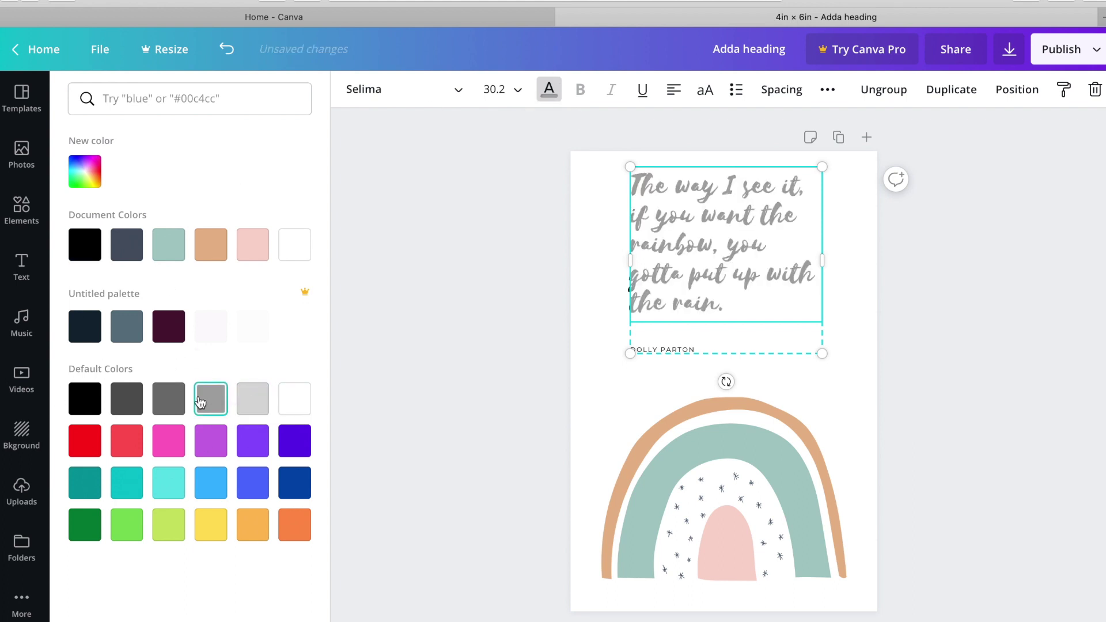
left_click(168, 399)
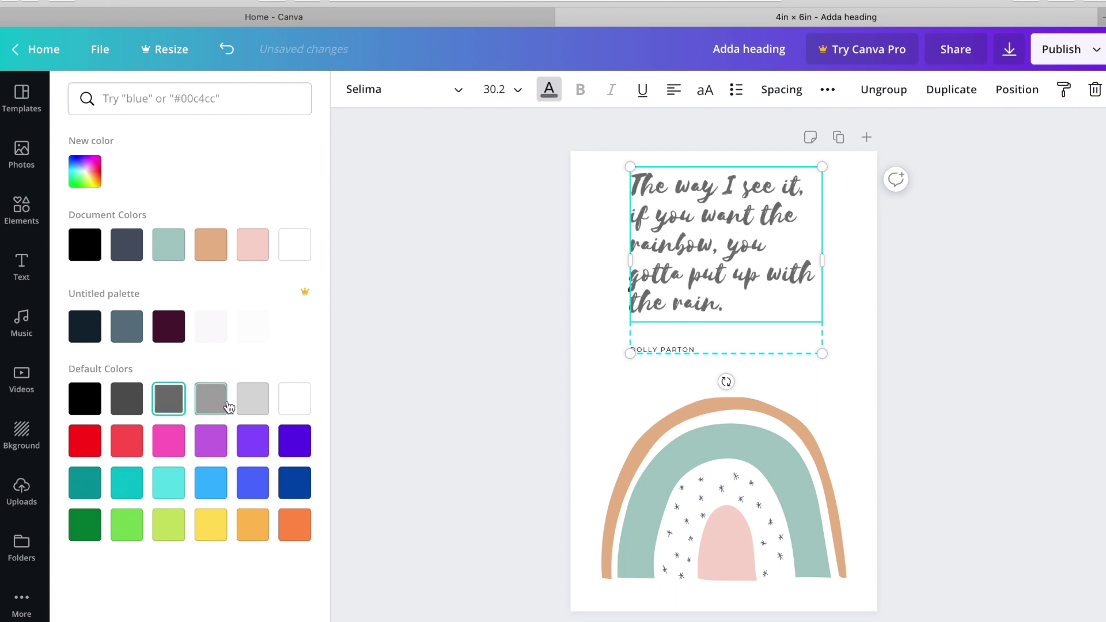
Step: Give the Dolly Parton attribution the same default dark gray as the quote, and deselect the text
left_click(688, 345)
left_click(168, 404)
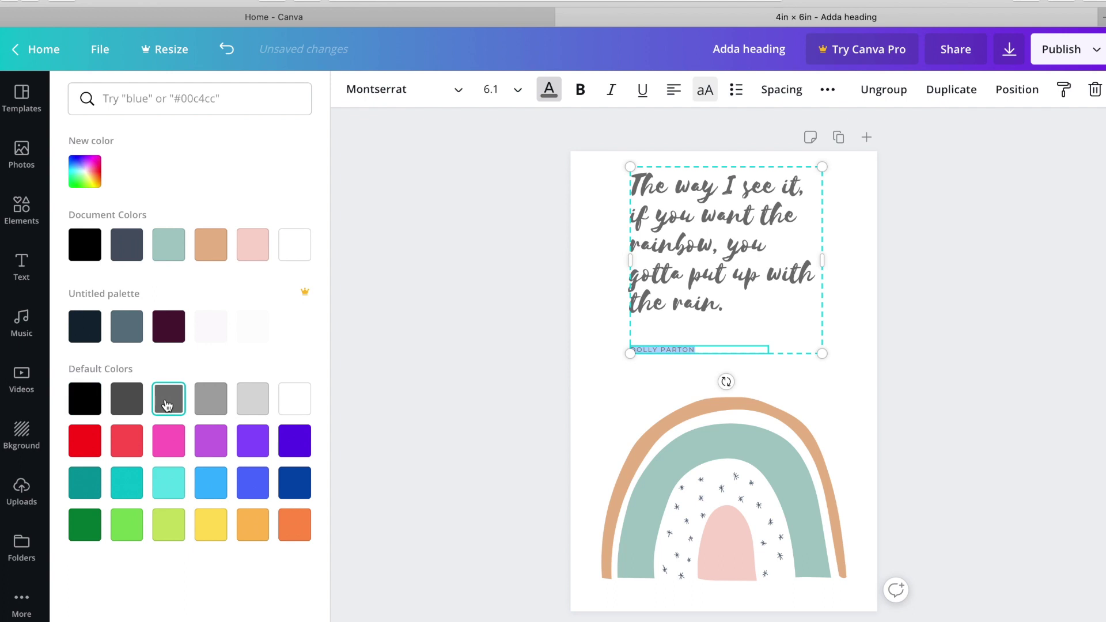
left_click(573, 294)
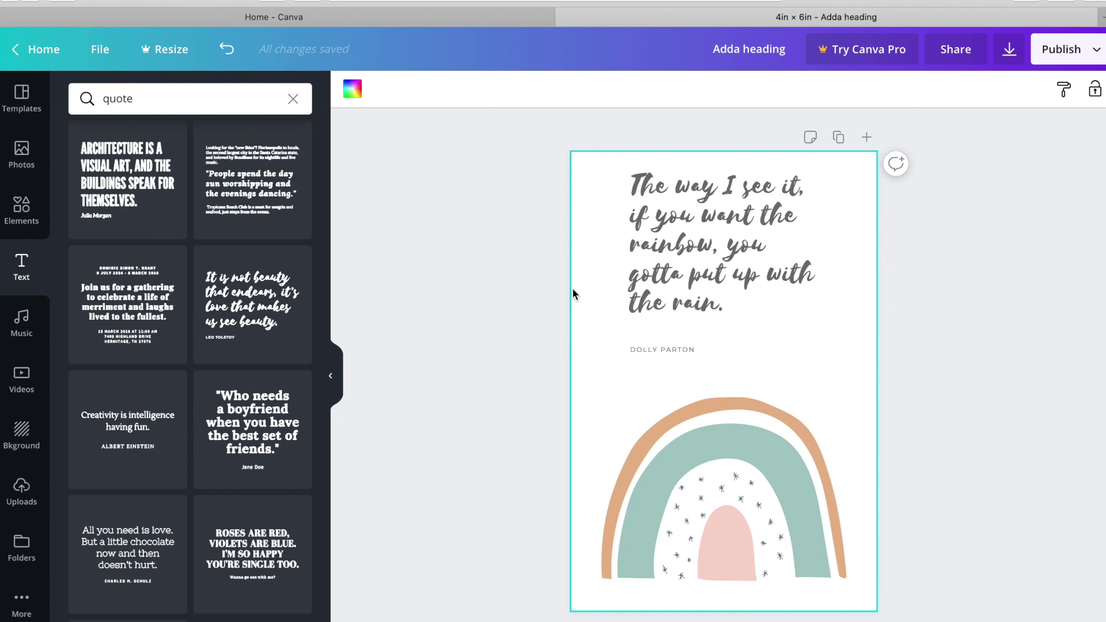
Step: Move the quote group slightly down, closer to the rainbow, keeping the attribution above the arch
left_click_drag(673, 254, 674, 274)
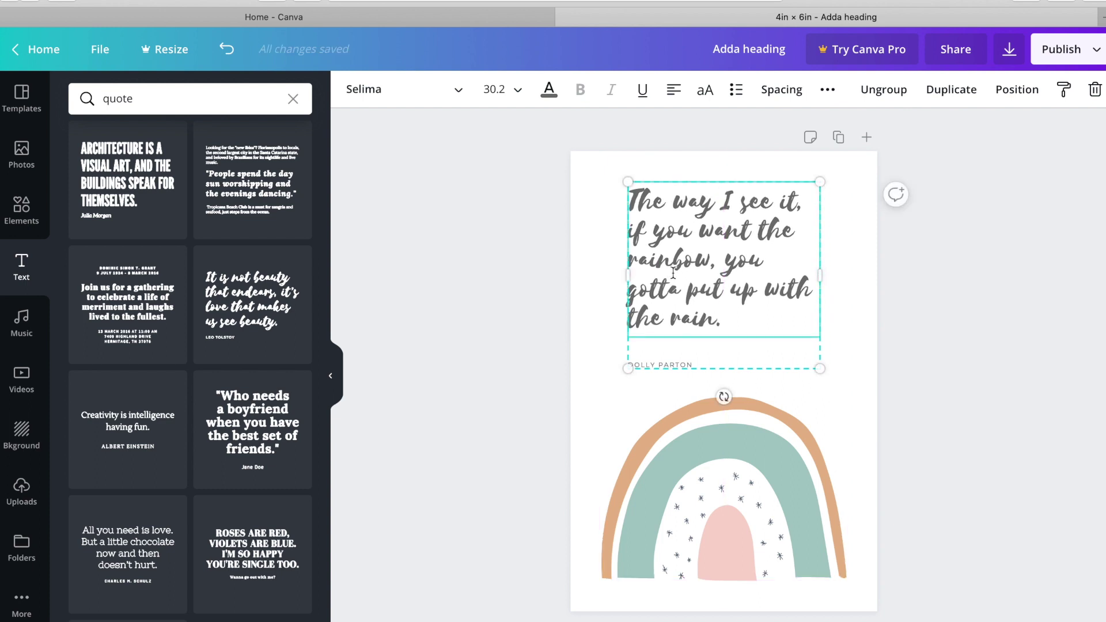
left_click(724, 395)
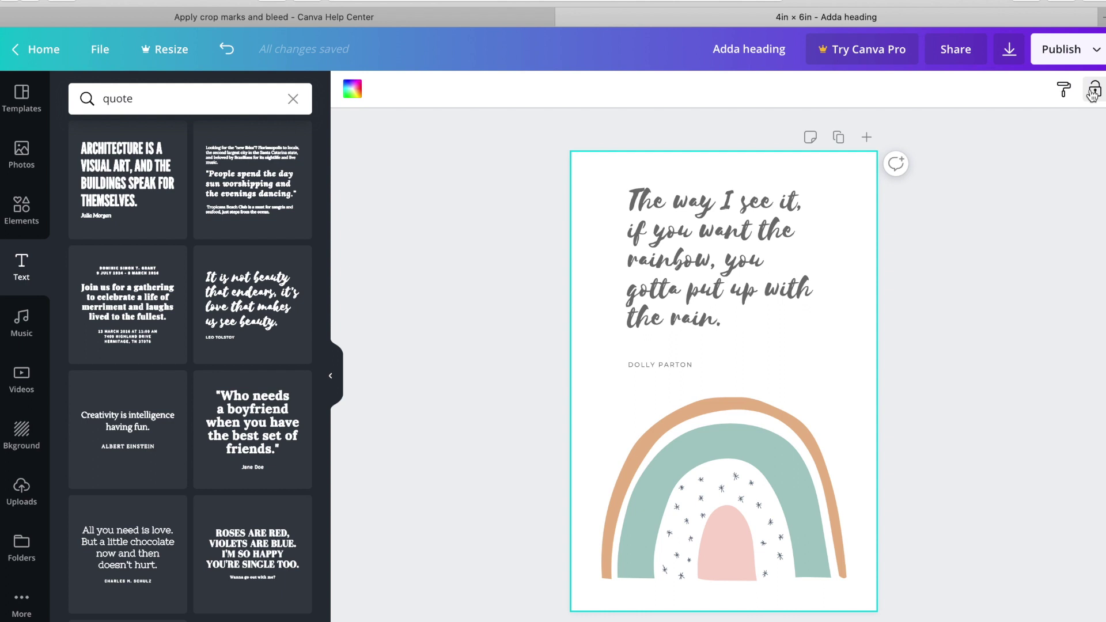
Step: Download the design as a PDF Print file with crop marks and bleed, and dismiss the Canva Pro upgrade offer
left_click(1093, 58)
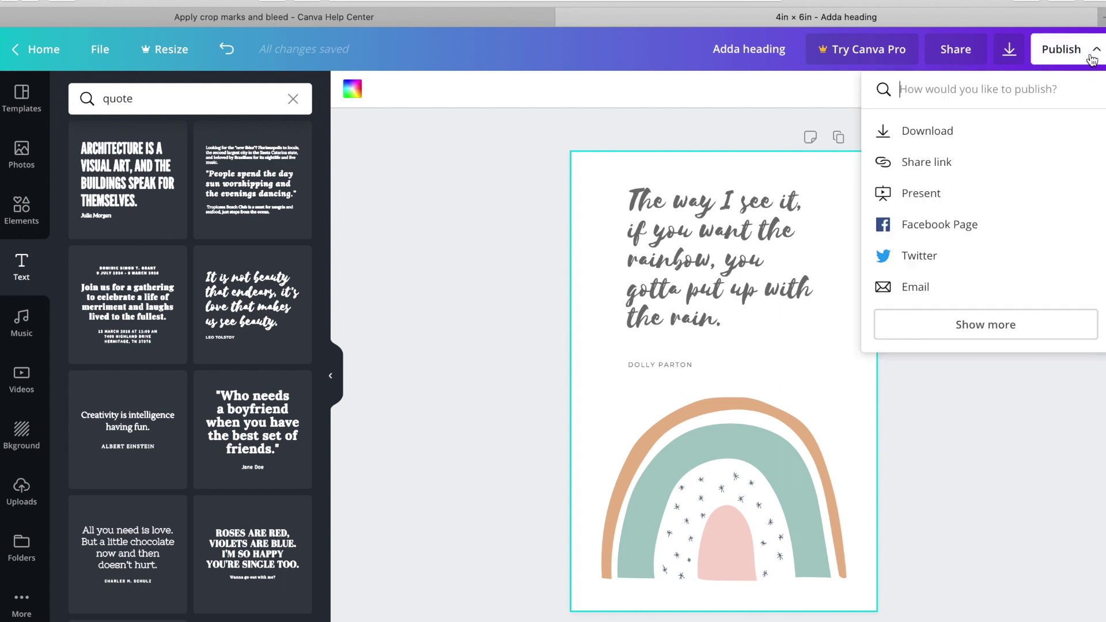
left_click(1010, 57)
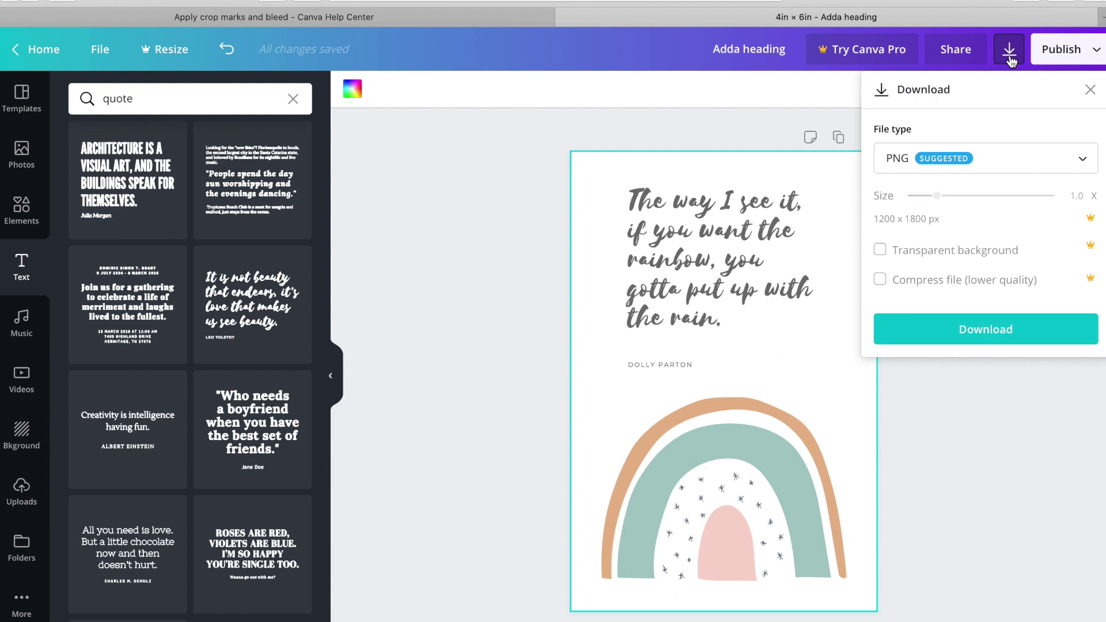
left_click(986, 172)
left_click(974, 308)
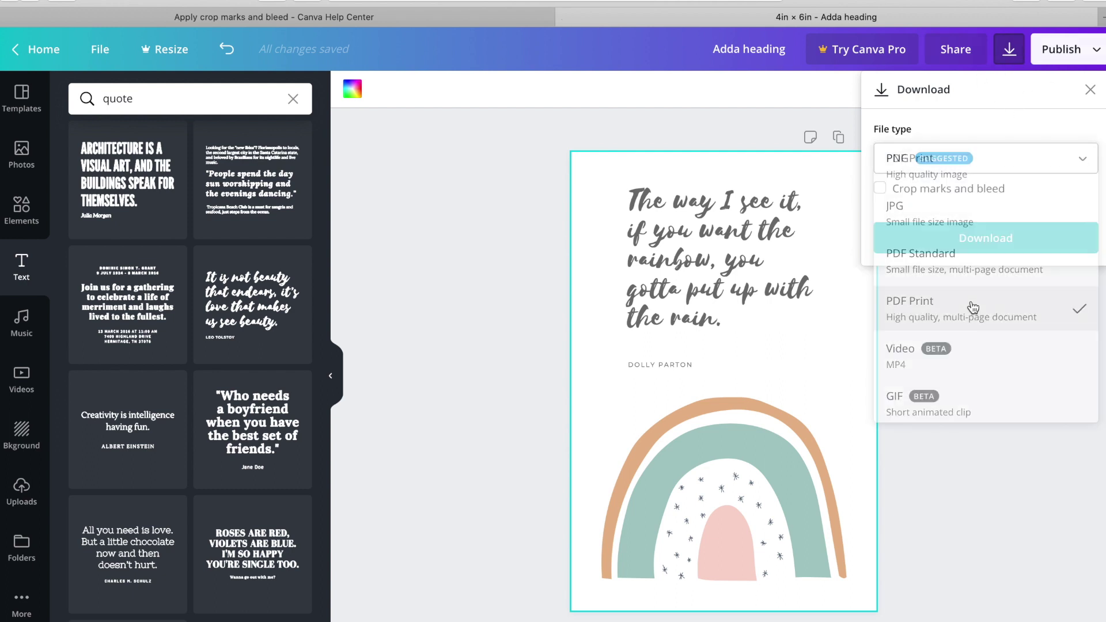
left_click(882, 189)
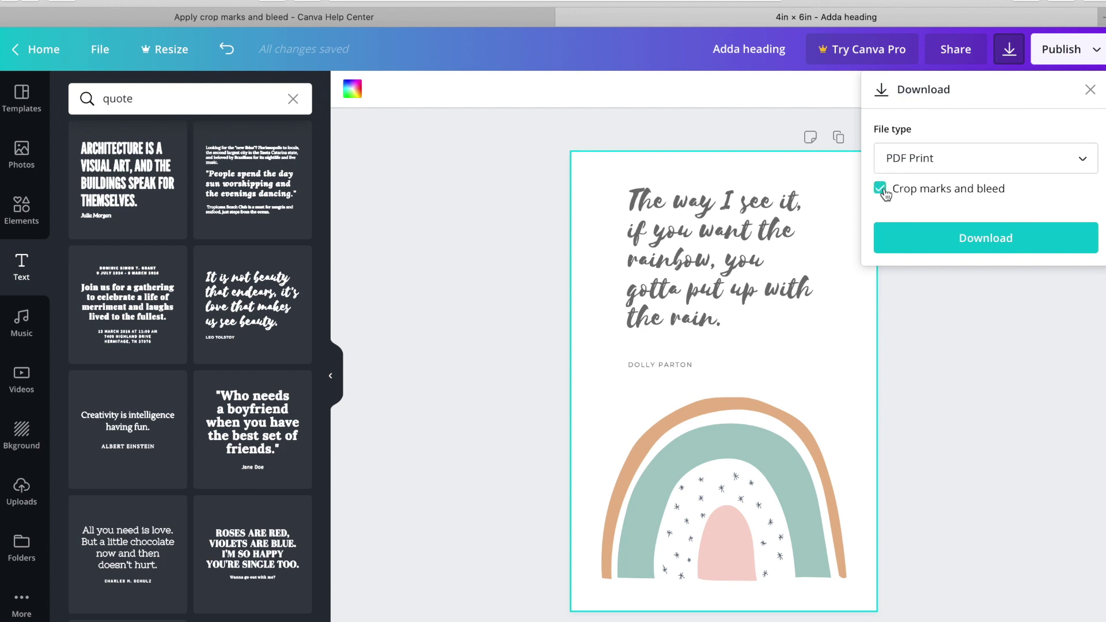
left_click(913, 242)
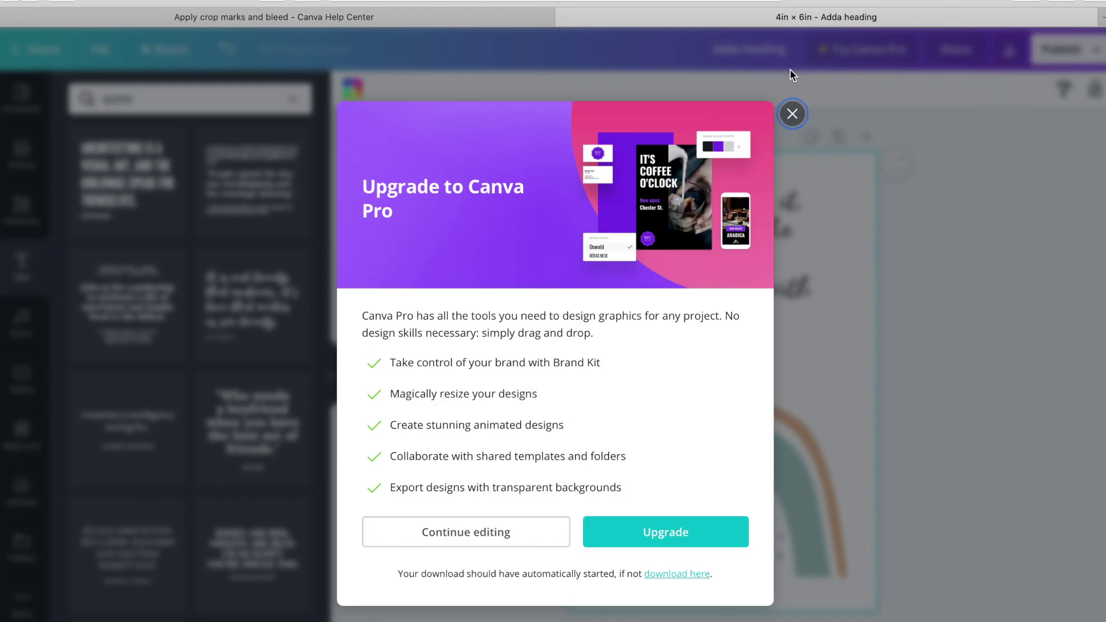
left_click(794, 114)
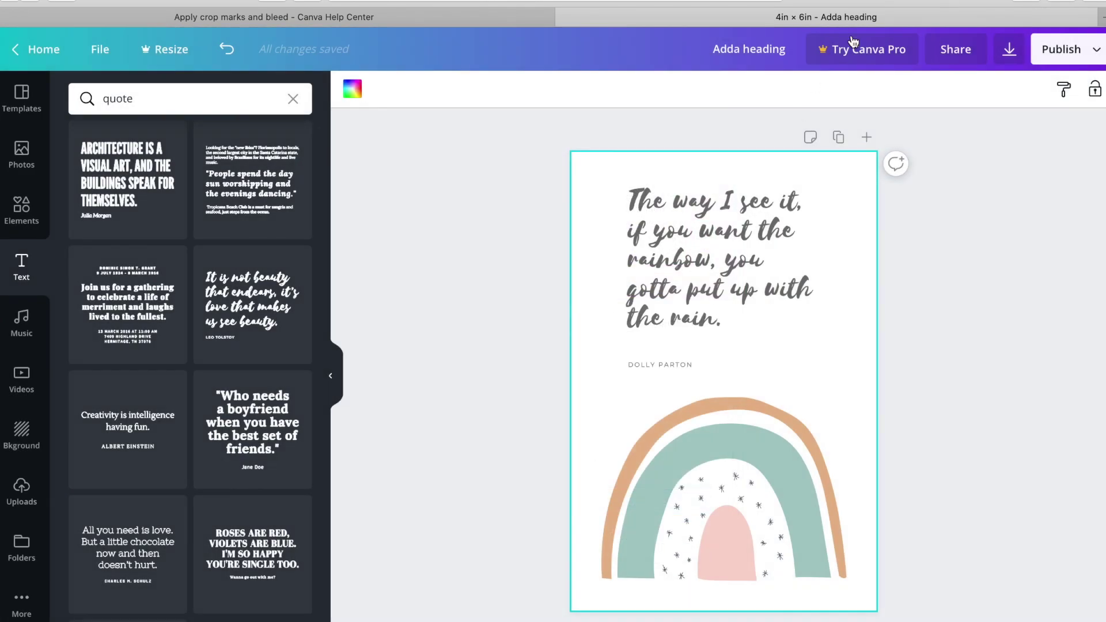
Step: Open the downloaded Adda heading.pdf in Acrobat and check the page's crop marks and layout
left_click(1027, 3)
left_click(932, 59)
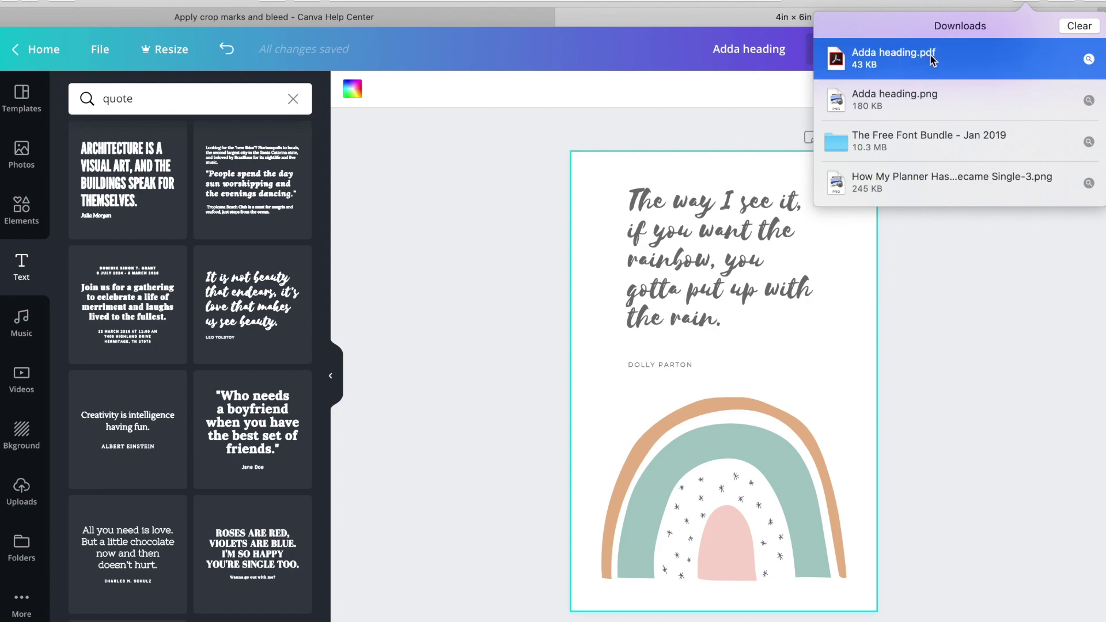
double_click(932, 60)
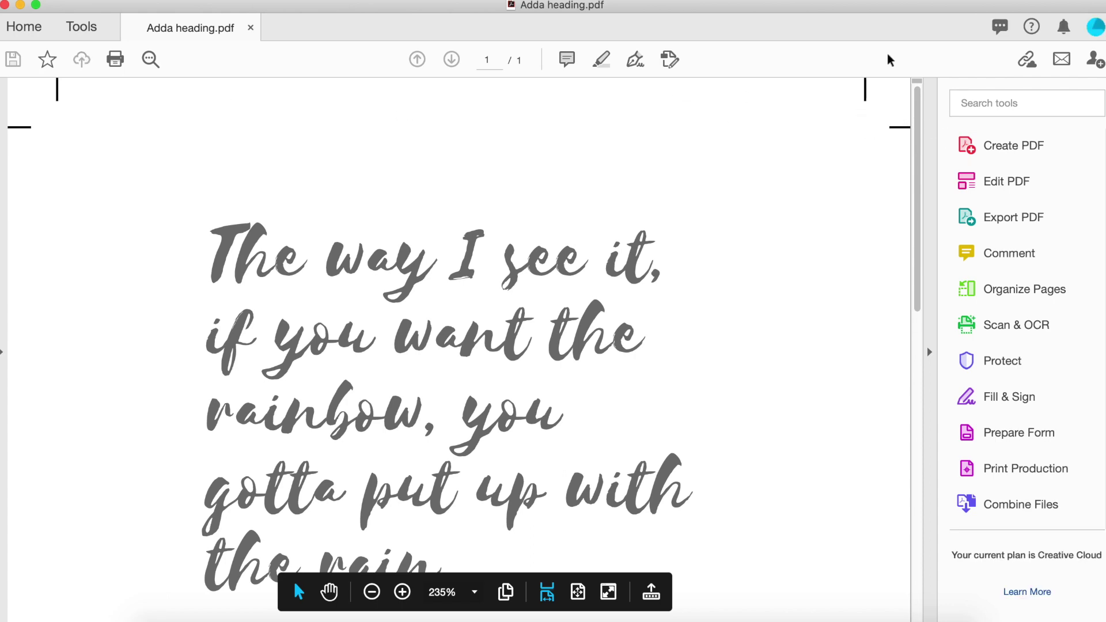
scroll(691, 403, "down", 5)
scroll(686, 427, "down", 9)
scroll(686, 426, "up", 10)
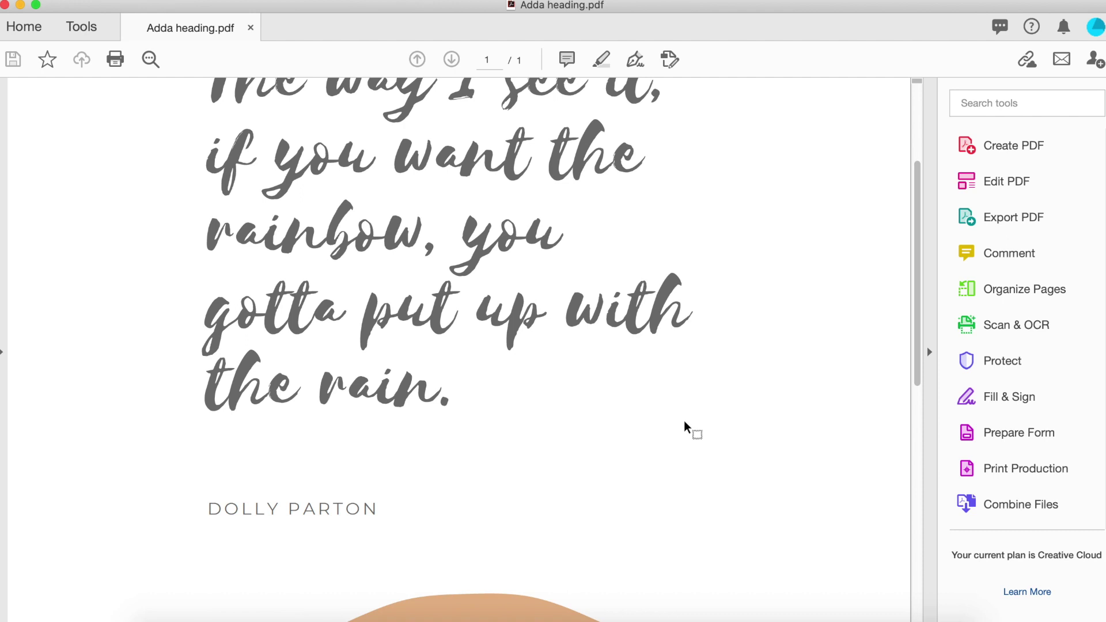
scroll(685, 426, "up", 4)
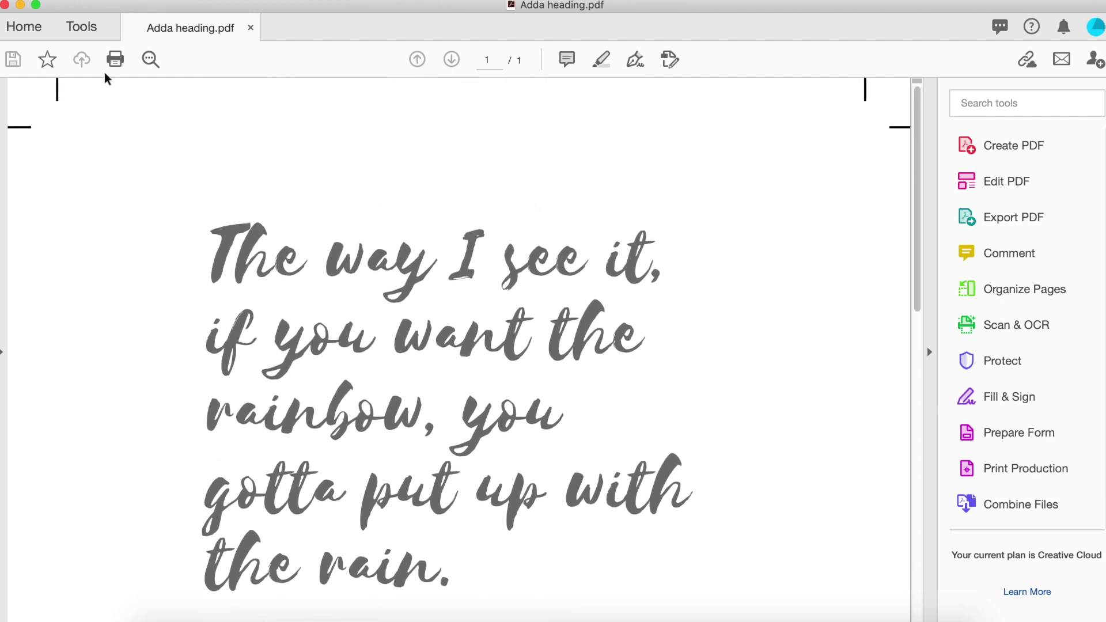
Step: Open the print settings for Adda heading.pdf
left_click(115, 60)
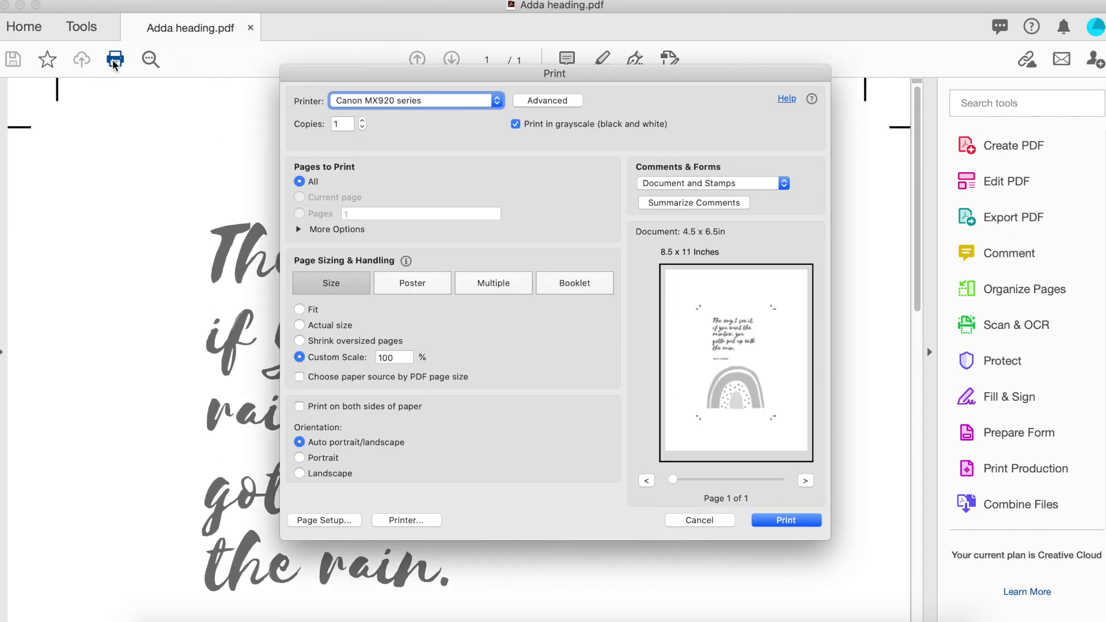